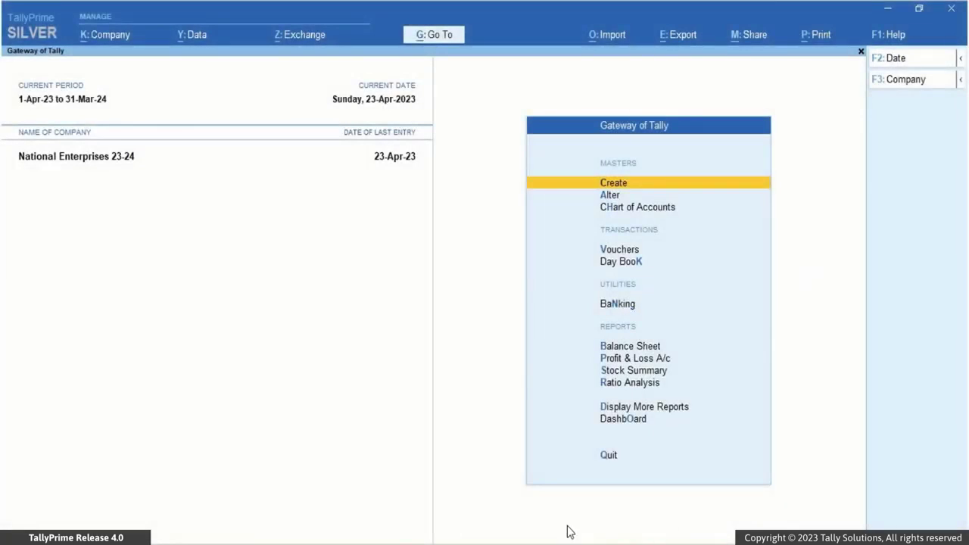
pyautogui.hotkey('alt', 'Tab')
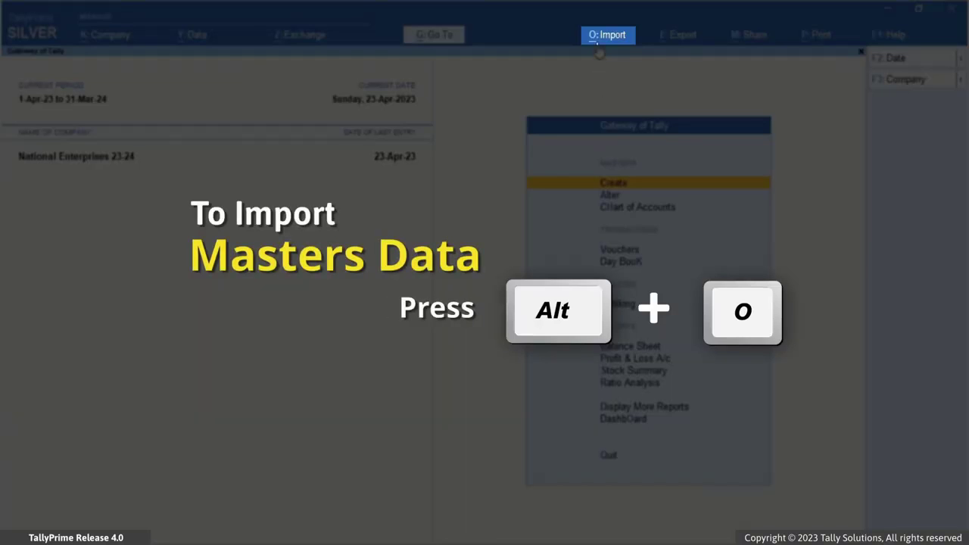
# Start a new masters mapping template for Excel import, based on Sheet1 of Item List.xlsx.
pyautogui.click(599, 41)
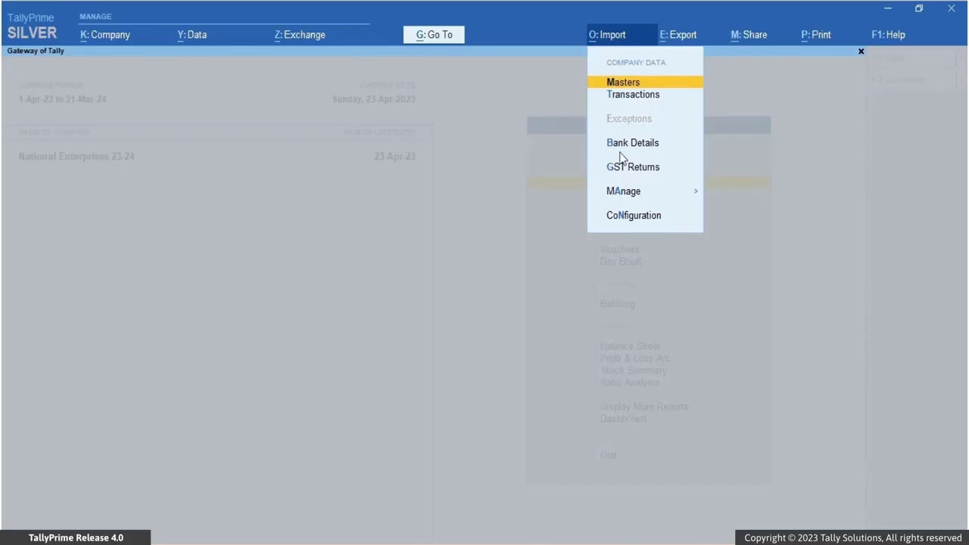
pyautogui.click(619, 197)
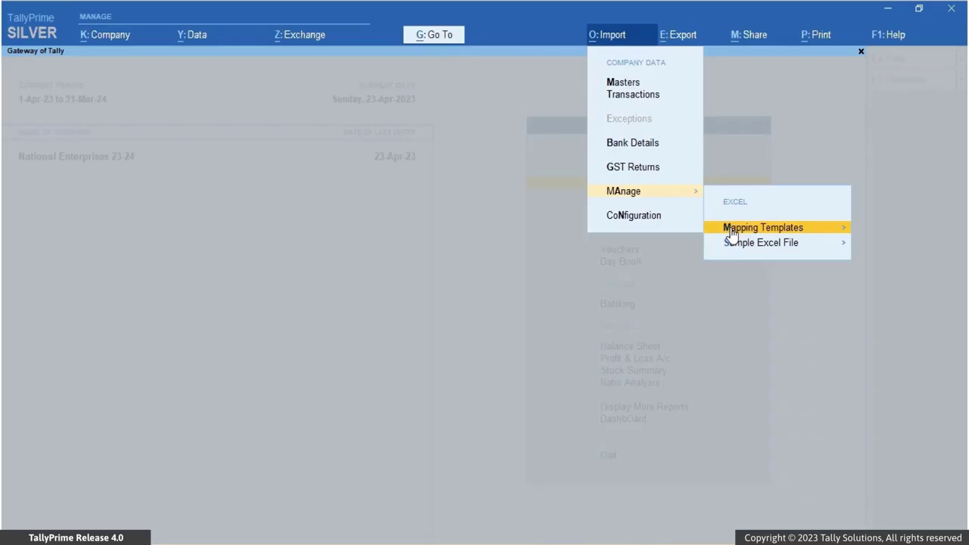
pyautogui.click(733, 231)
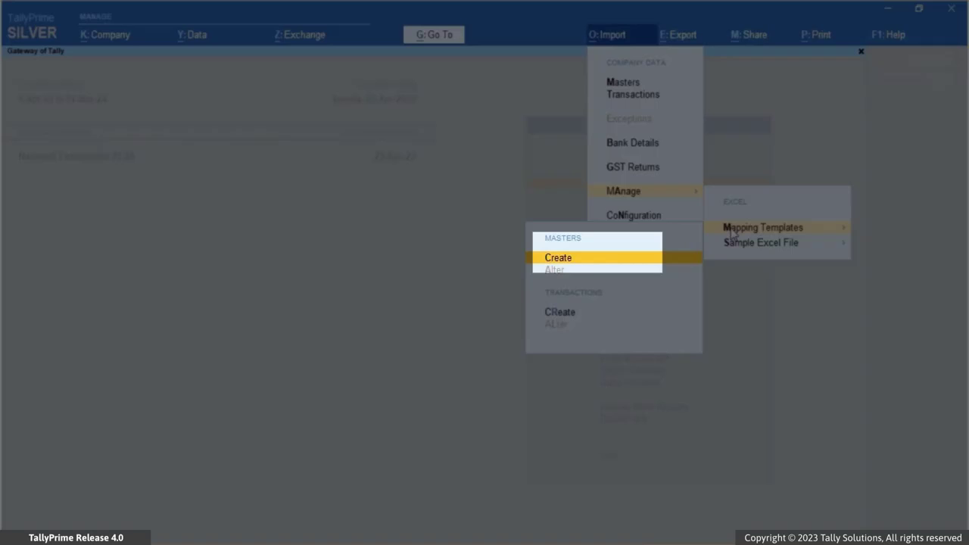
pyautogui.click(605, 261)
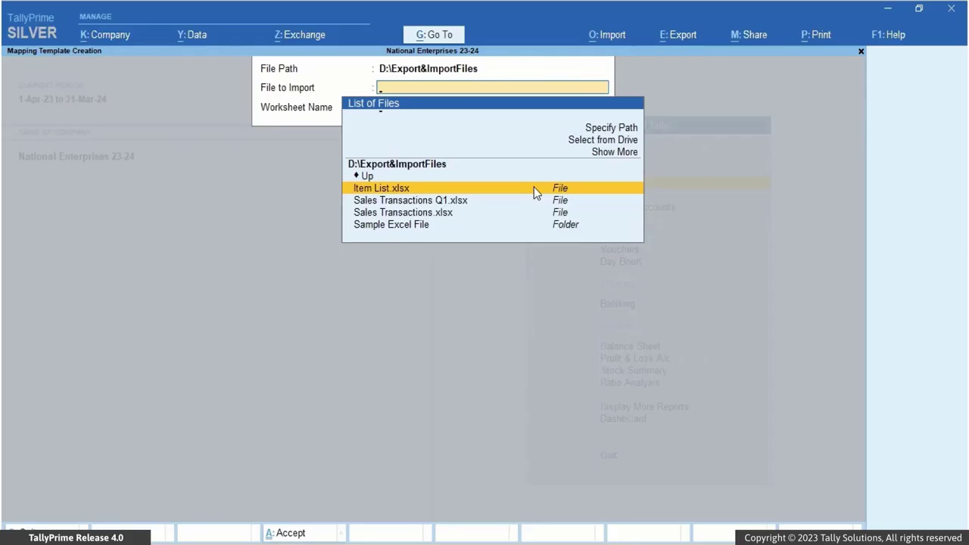
pyautogui.click(534, 188)
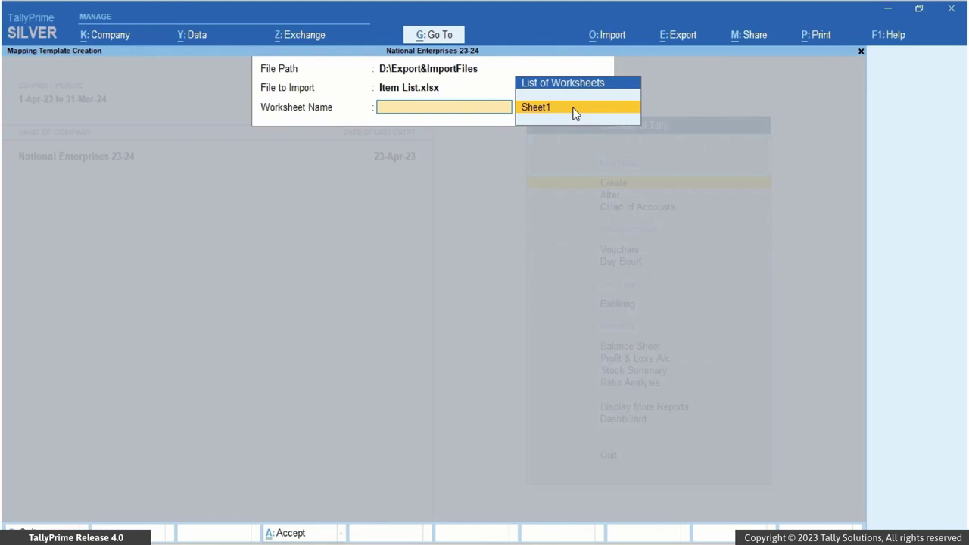
pyautogui.click(574, 110)
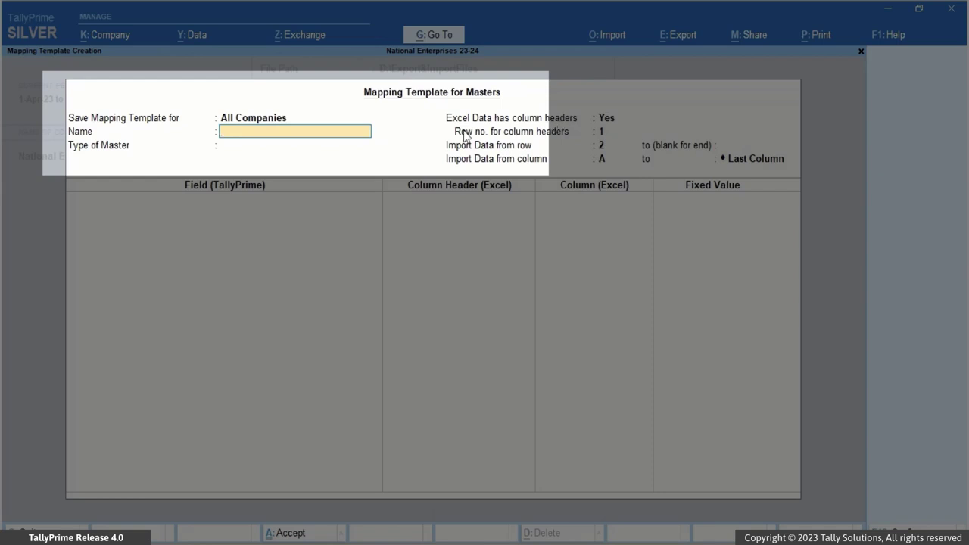
# Save the mapping template for All Companies, name it Stock Items, and set its master type to Stock Item.
pyautogui.press('BackSpace')
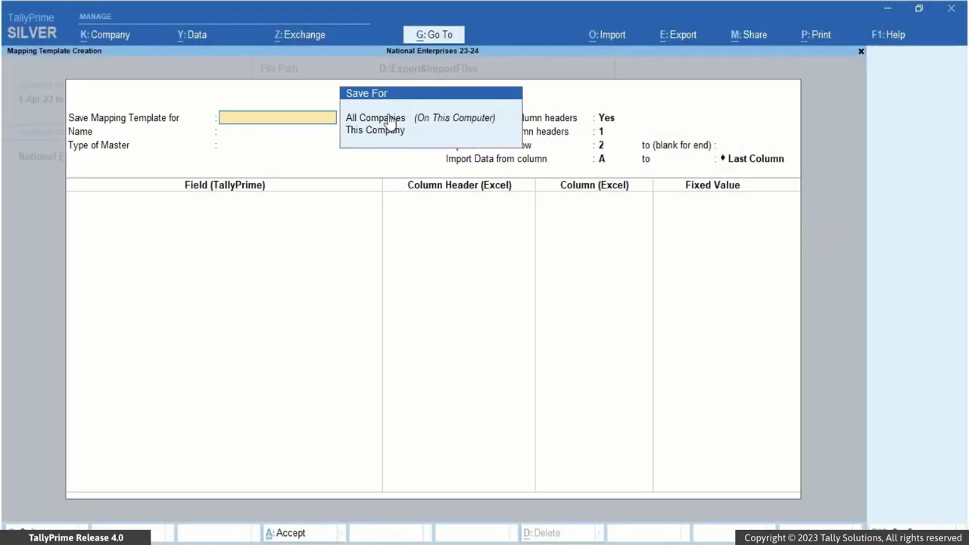
pyautogui.click(388, 119)
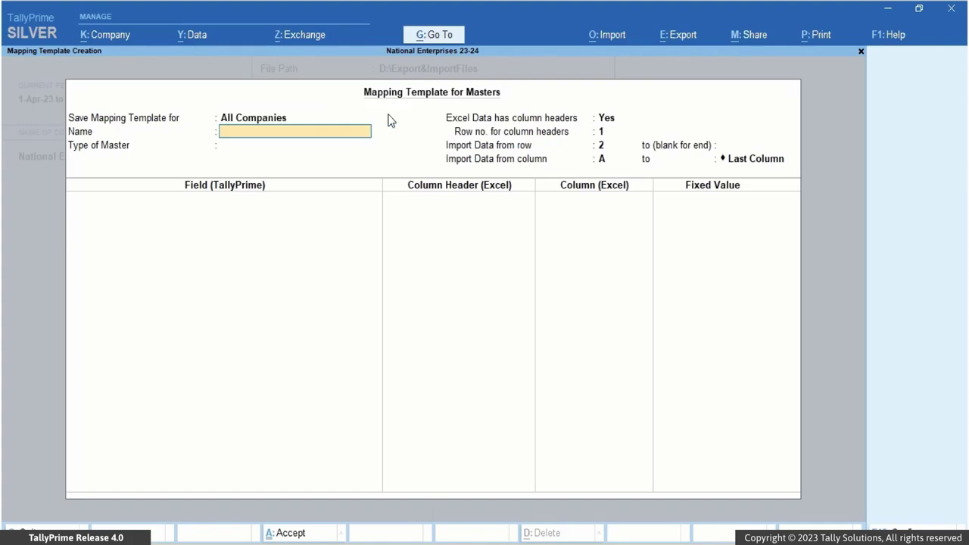
pyautogui.write('Stock Items')
pyautogui.press('Return')
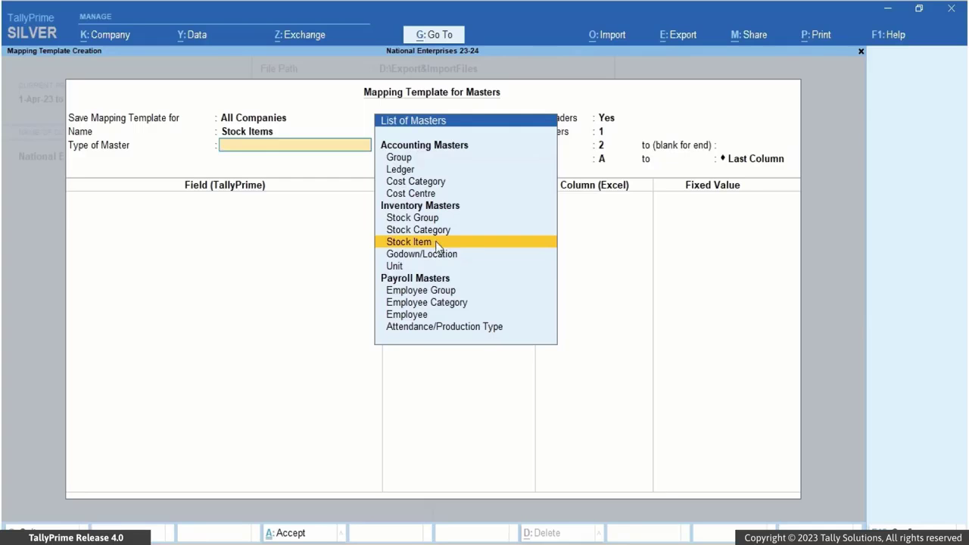
pyautogui.click(438, 242)
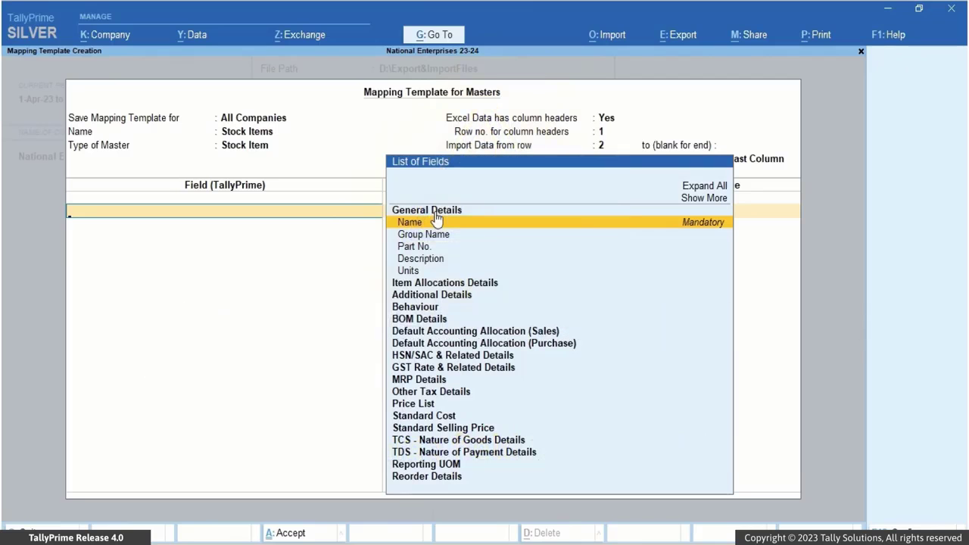
# Map the Name field to the Item Name column and the Units field to Unit of Measurement.
pyautogui.press('Return')
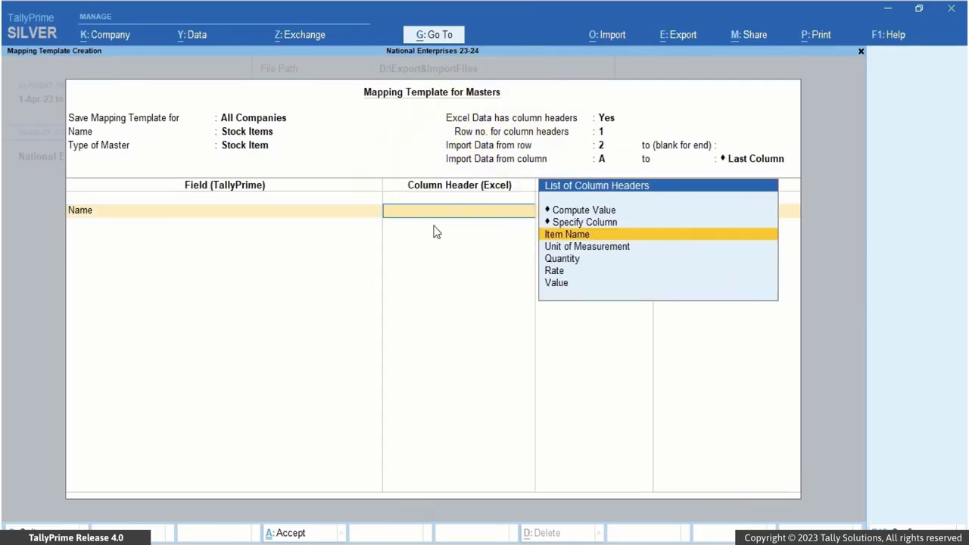
pyautogui.click(556, 241)
pyautogui.write('Uni')
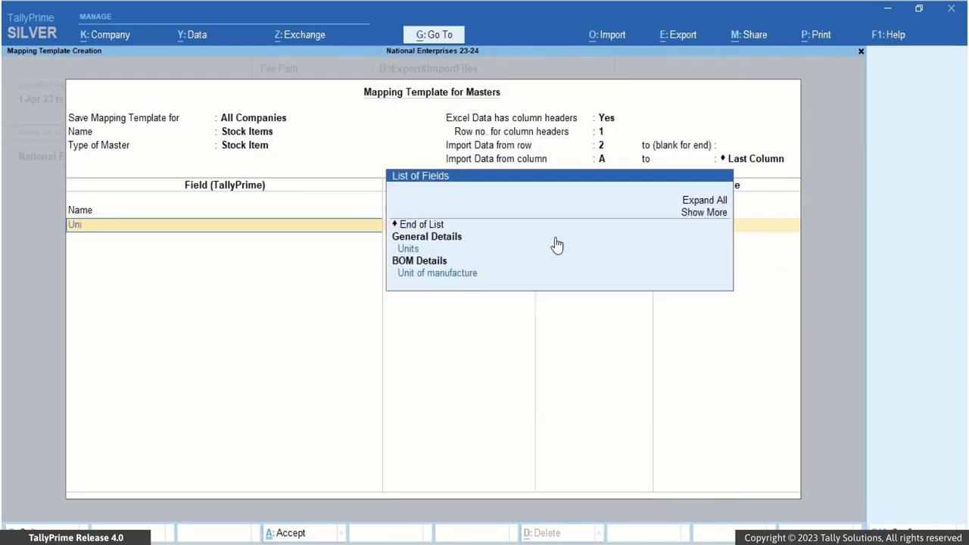
pyautogui.click(415, 251)
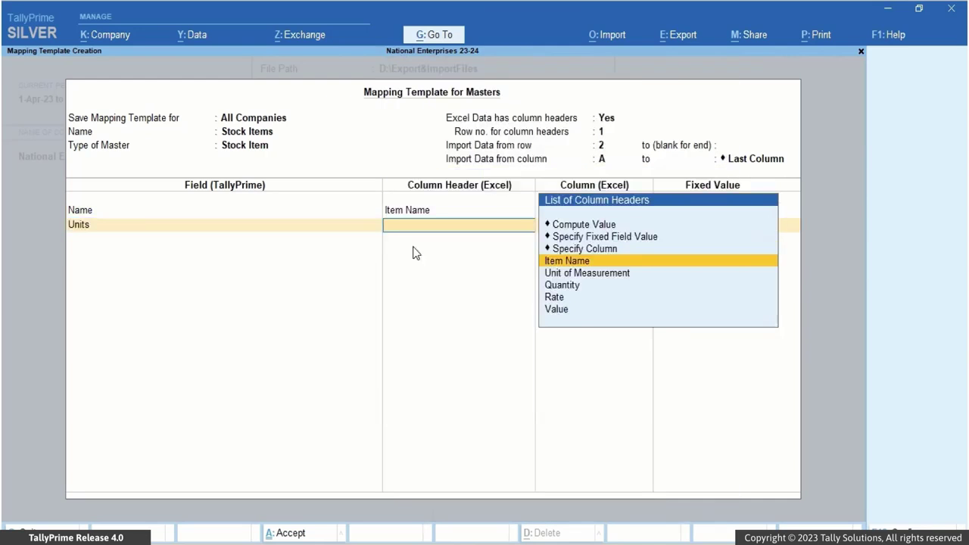
pyautogui.click(573, 274)
# Map Opening Balance - Quantity to the Quantity column and Opening Balance - Rate to the Rate column.
pyautogui.write('Op')
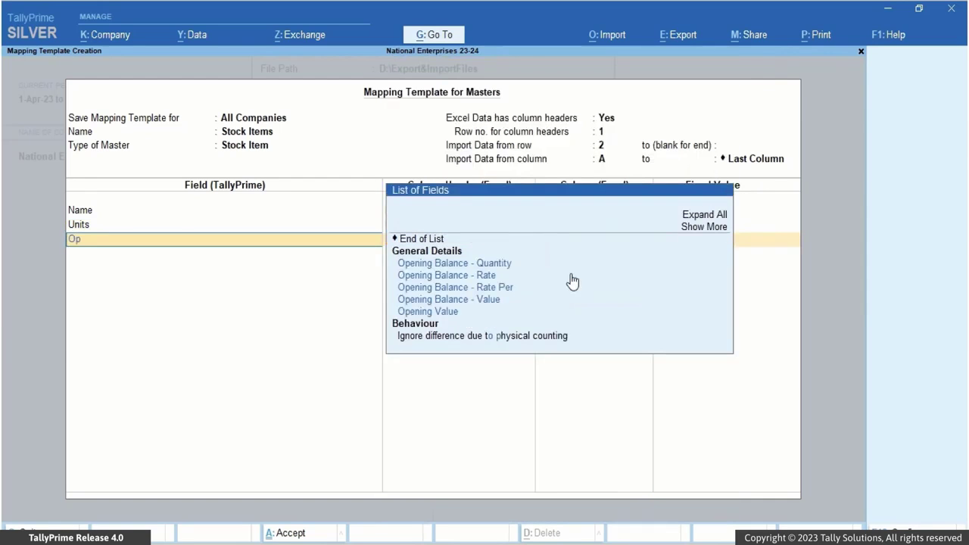
pyautogui.click(504, 264)
pyautogui.click(580, 288)
pyautogui.write('Op')
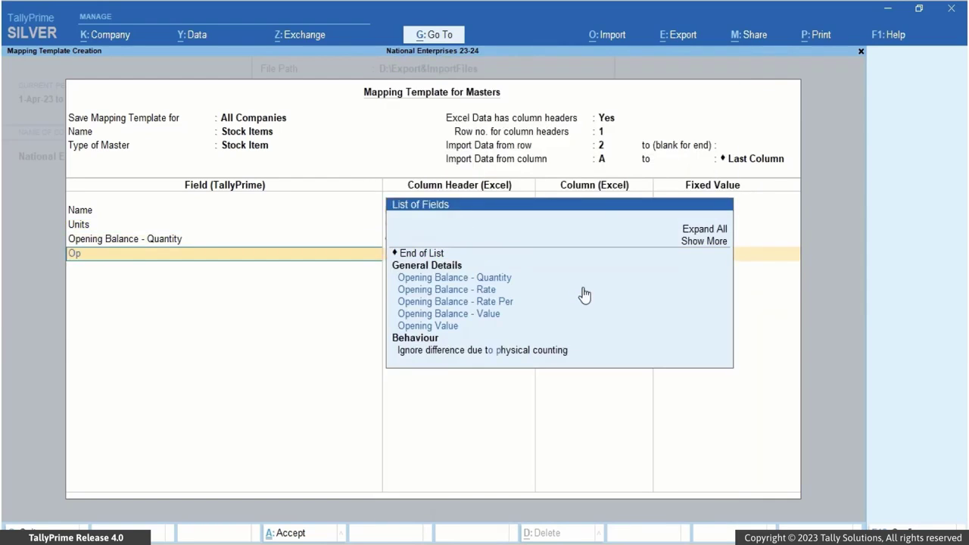
pyautogui.click(493, 290)
pyautogui.click(579, 313)
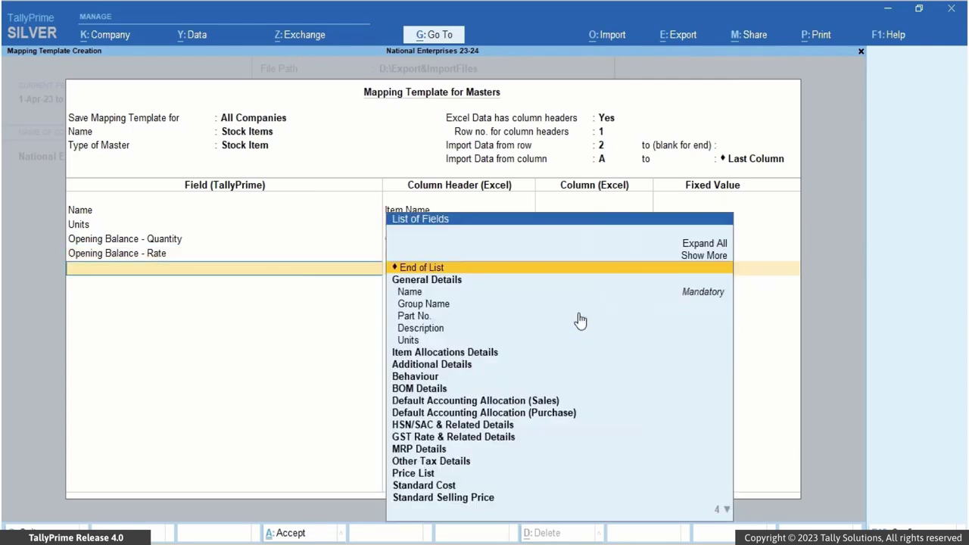
# Map Opening Balance - Value to the Value column and save the mapping template.
pyautogui.write('Op')
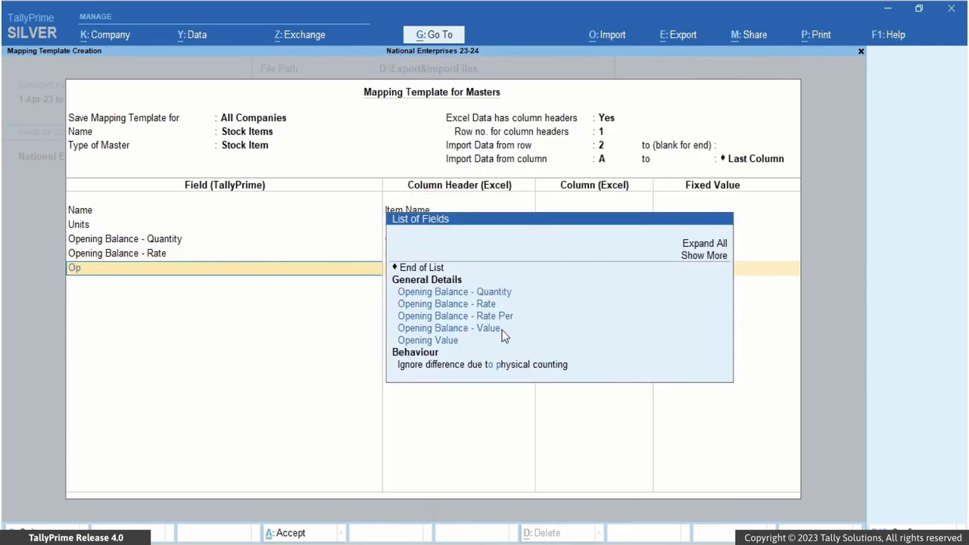
pyautogui.click(500, 333)
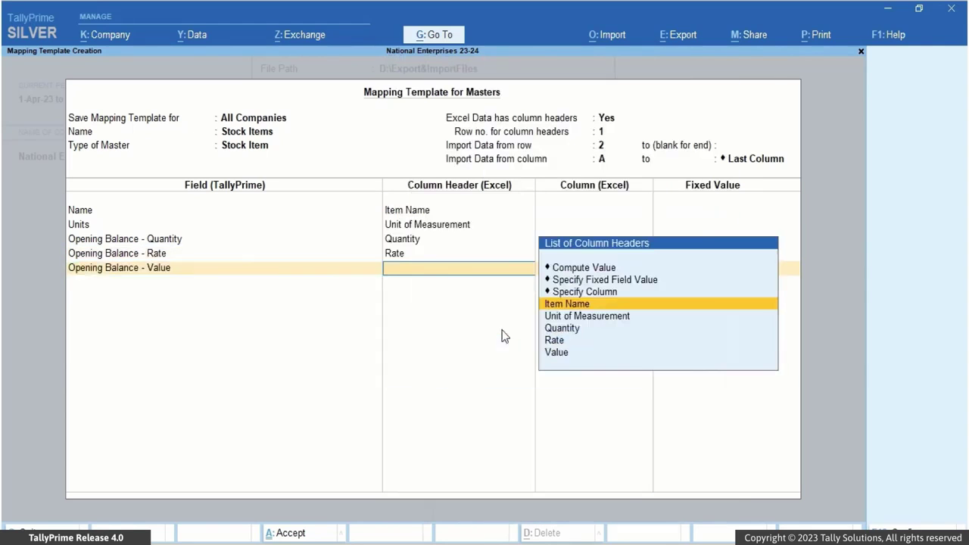
pyautogui.click(561, 354)
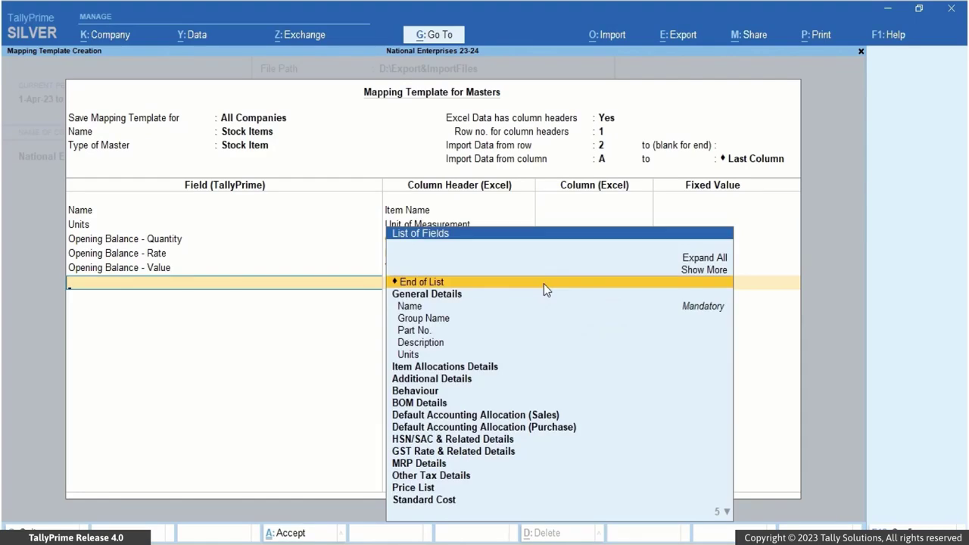
pyautogui.hotkey('ctrl', 'a')
pyautogui.click(749, 496)
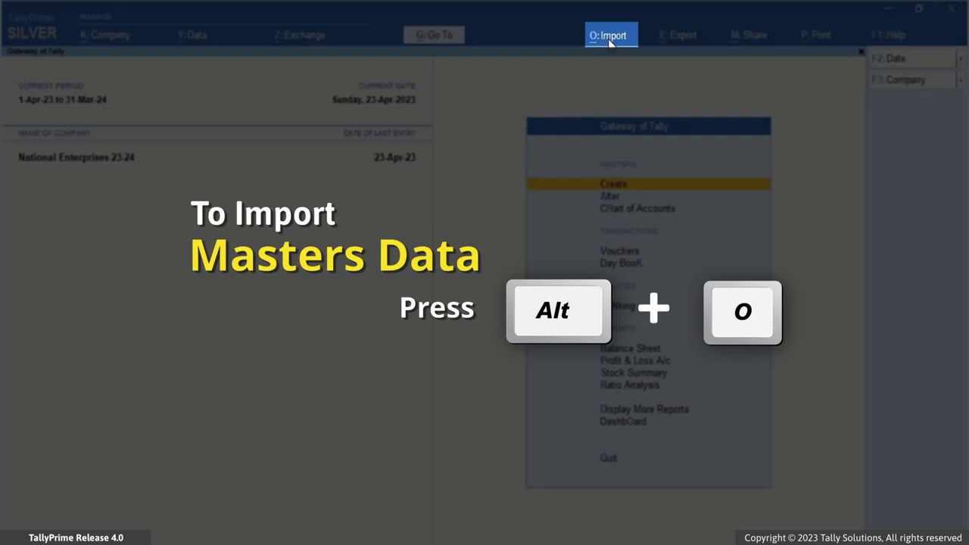
# Set up a masters import in Excel (Spreadsheet) format from Sheet1 of Item List.xlsx, using the Stock Items mapping template.
pyautogui.click(610, 38)
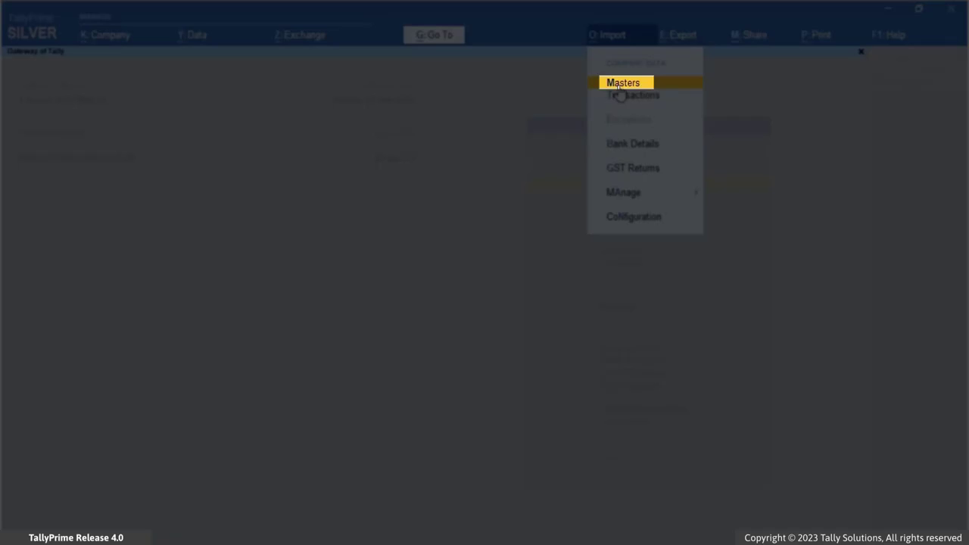
pyautogui.click(618, 85)
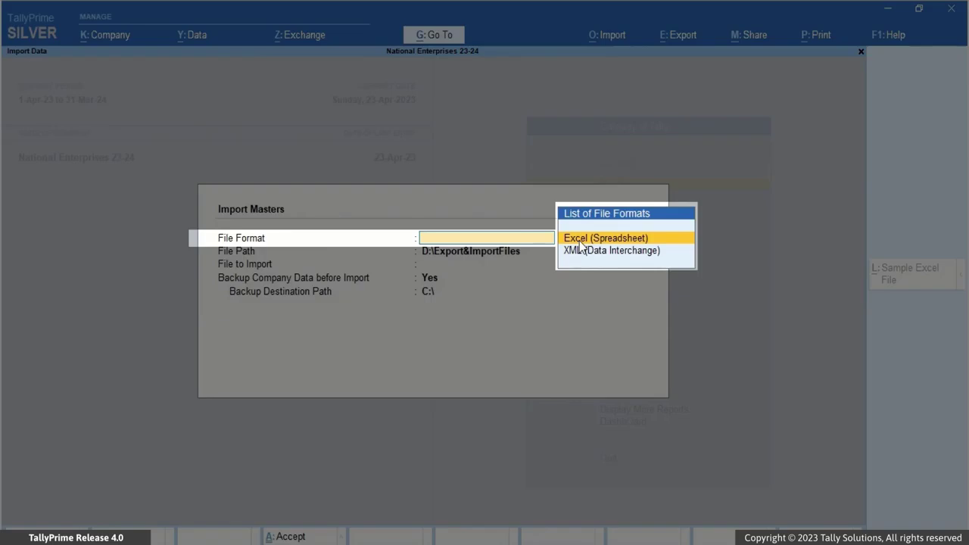
pyautogui.click(580, 241)
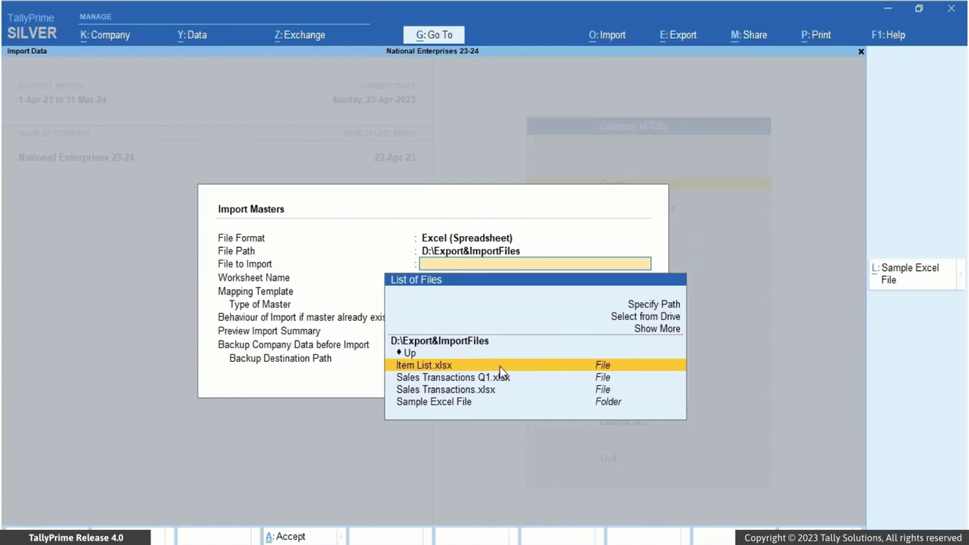
pyautogui.click(500, 367)
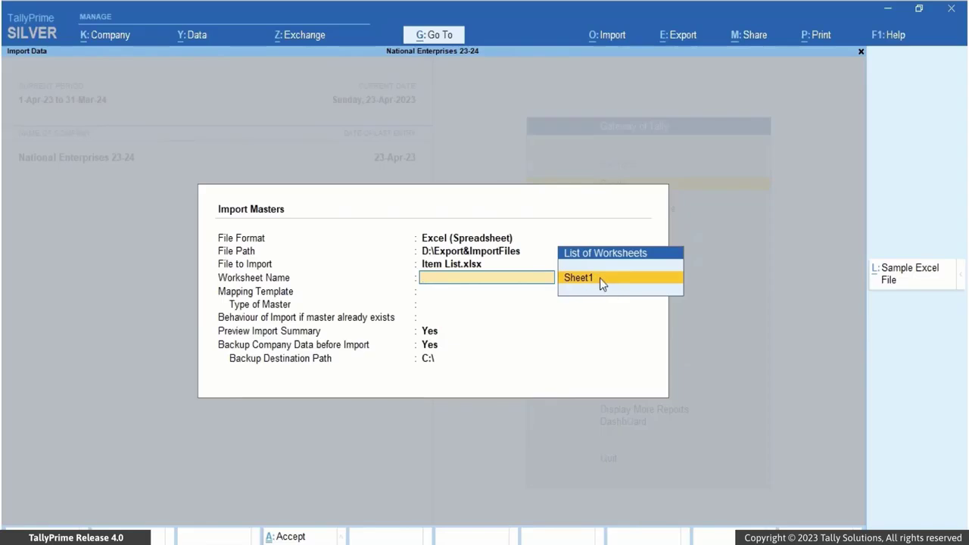
pyautogui.click(599, 278)
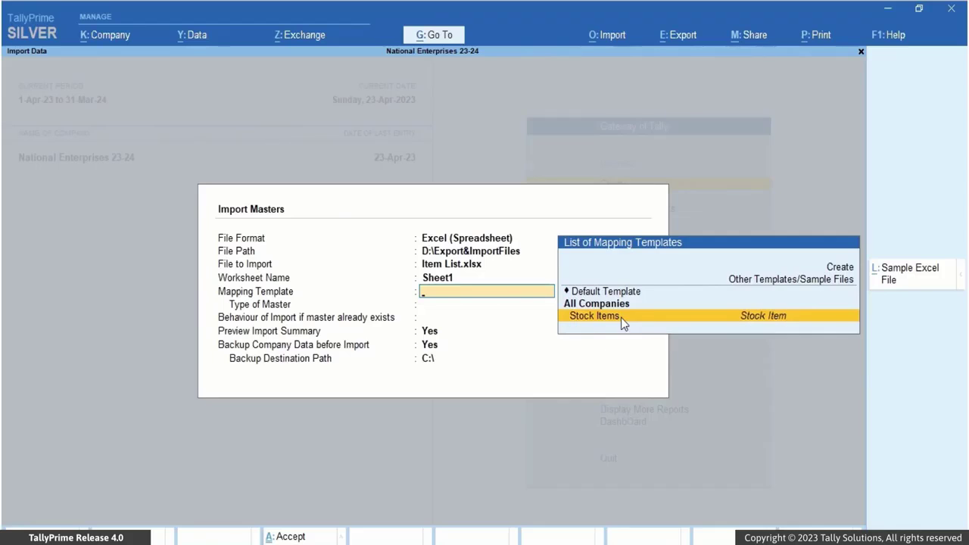
pyautogui.click(620, 317)
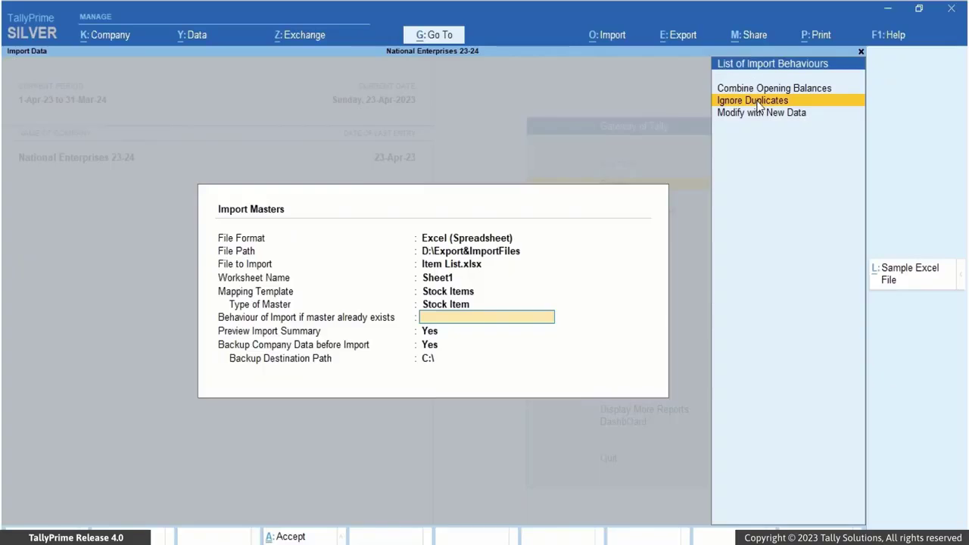
# Set the import behaviour for existing masters to Ignore Duplicates, accepting Yes for the import summary preview and company data backup.
pyautogui.click(757, 101)
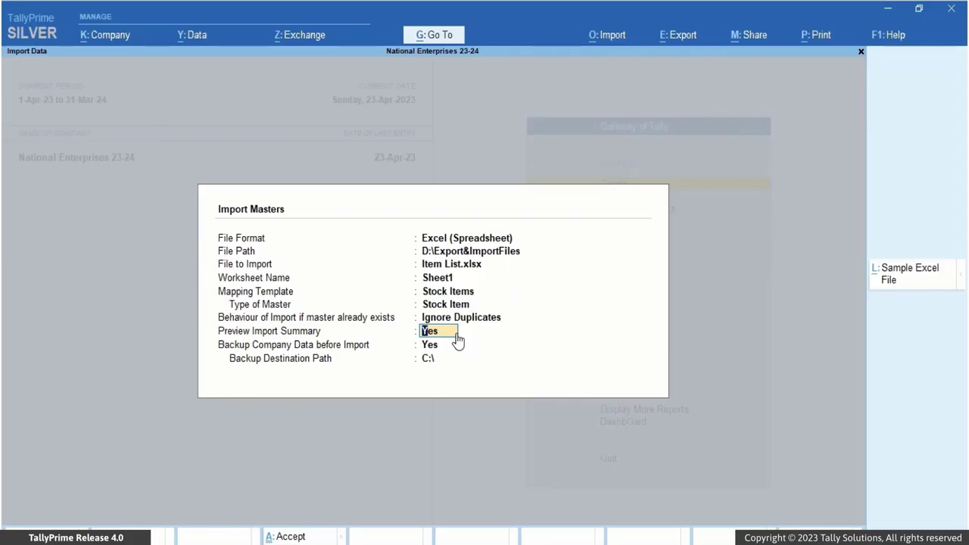
pyautogui.press('Return')
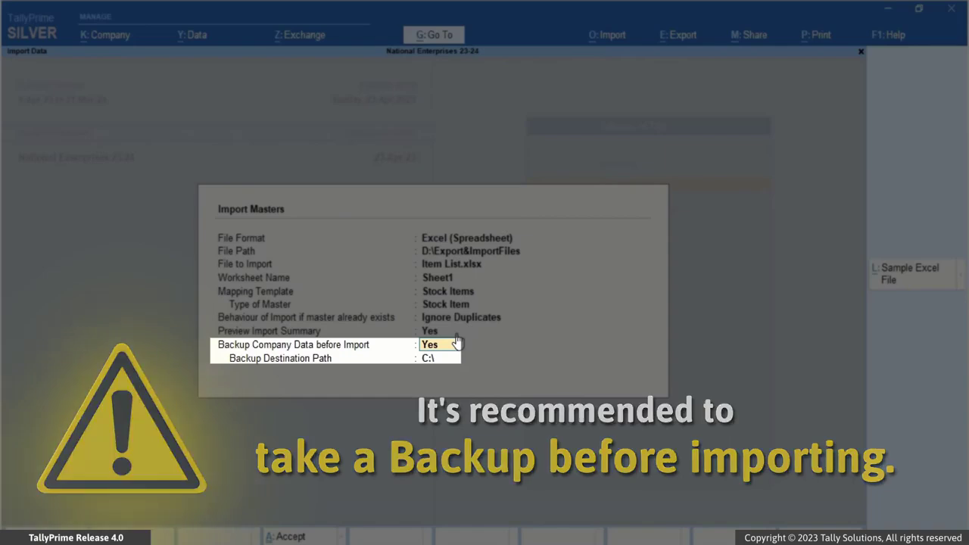
pyautogui.press('Return')
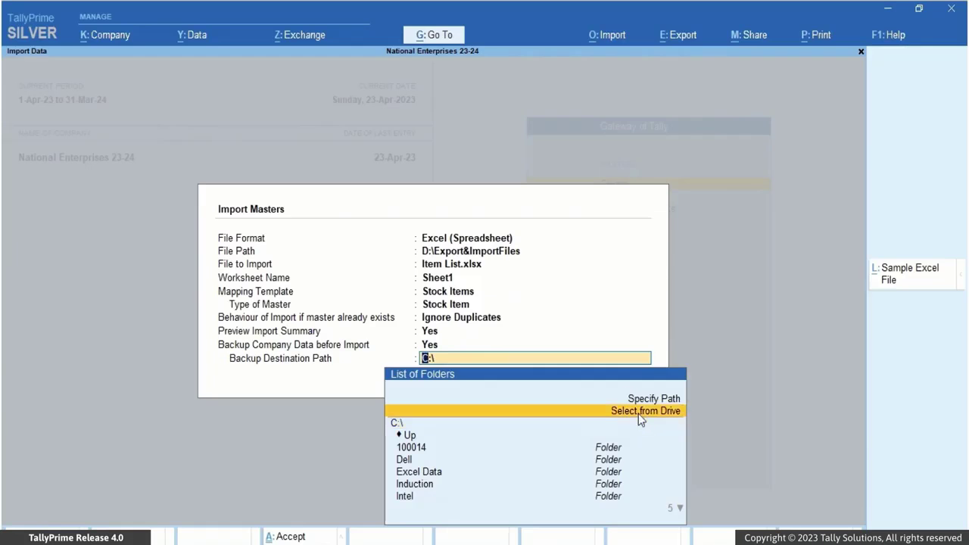
# Set the backup destination path to D:\ and run the stock item import from the summary preview.
pyautogui.click(639, 413)
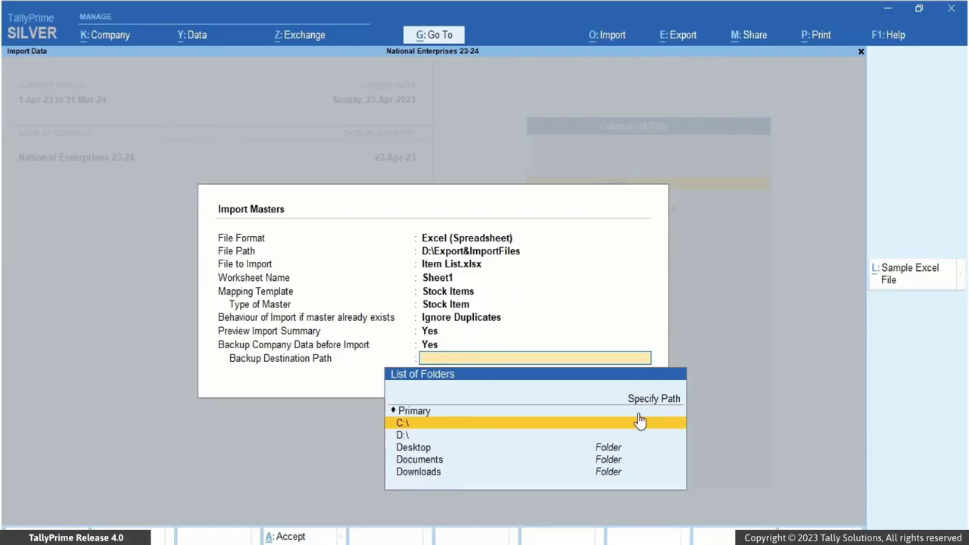
pyautogui.click(406, 436)
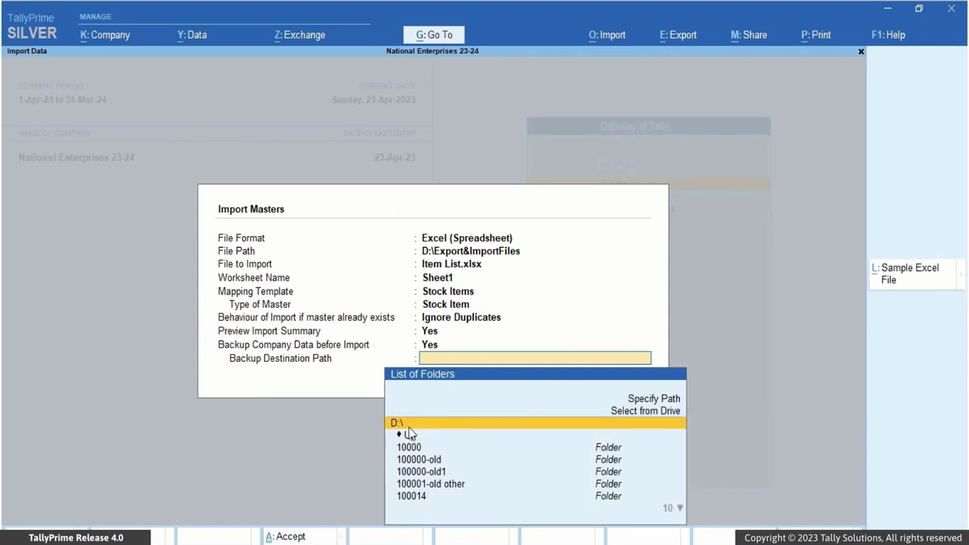
pyautogui.click(407, 429)
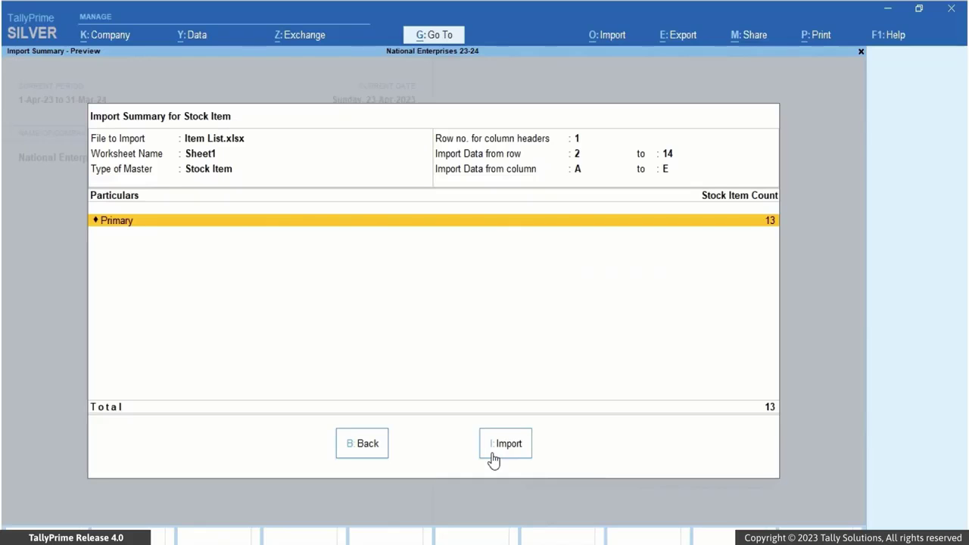
pyautogui.click(492, 453)
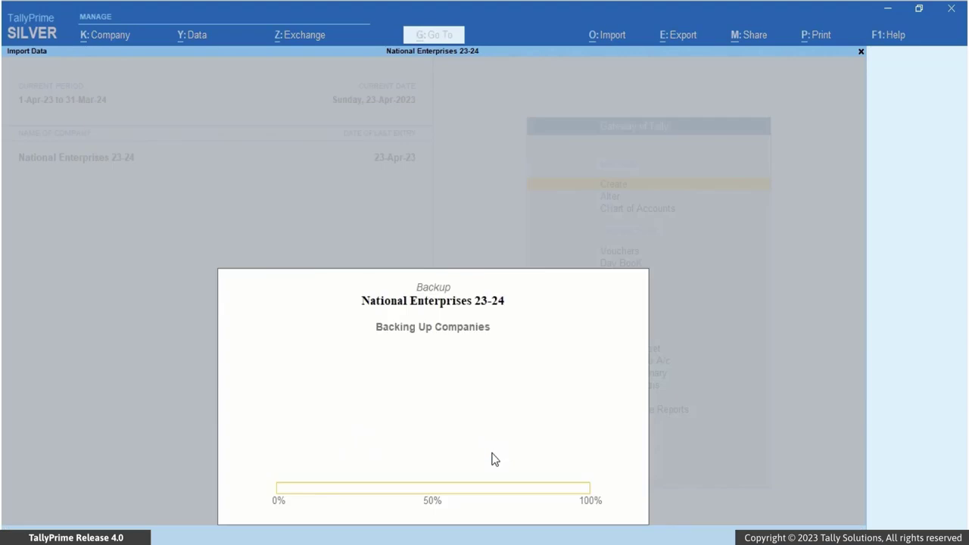
pyautogui.click(418, 347)
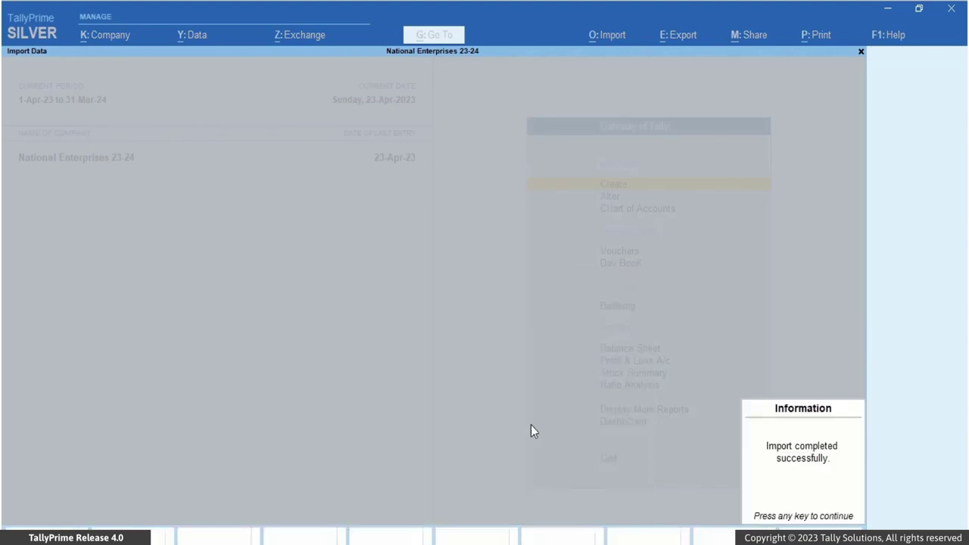
# Dismiss the import message and open the Chart of Accounts to check the imported stock items.
pyautogui.click(755, 522)
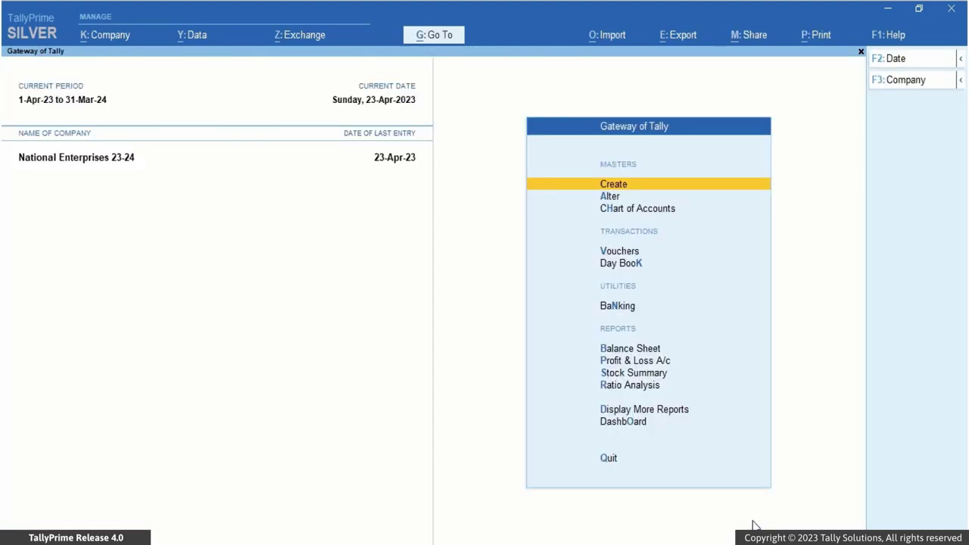
pyautogui.click(636, 208)
pyautogui.click(353, 265)
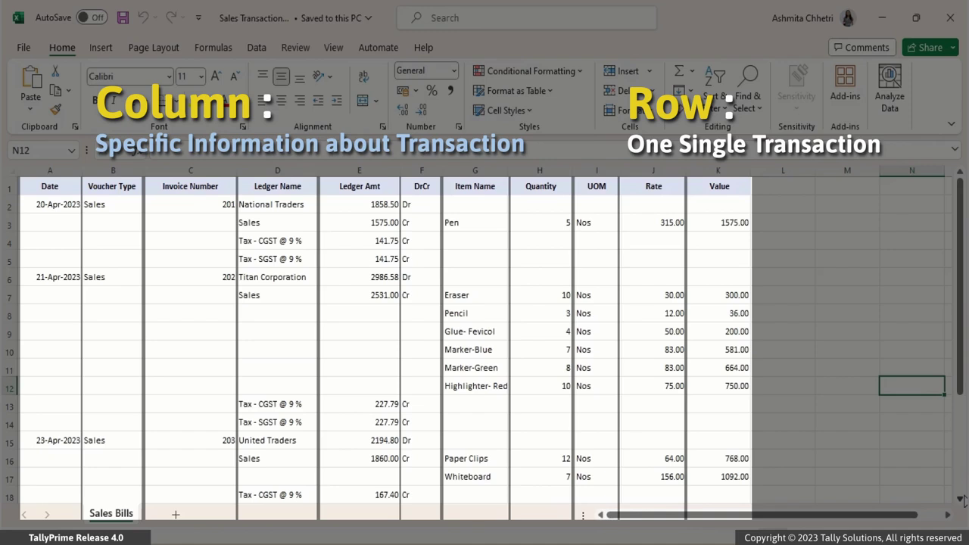
# Review the transaction rows of the Sales Bills worksheet down to the last voucher in Excel.
pyautogui.scroll(-3, 963, 500)
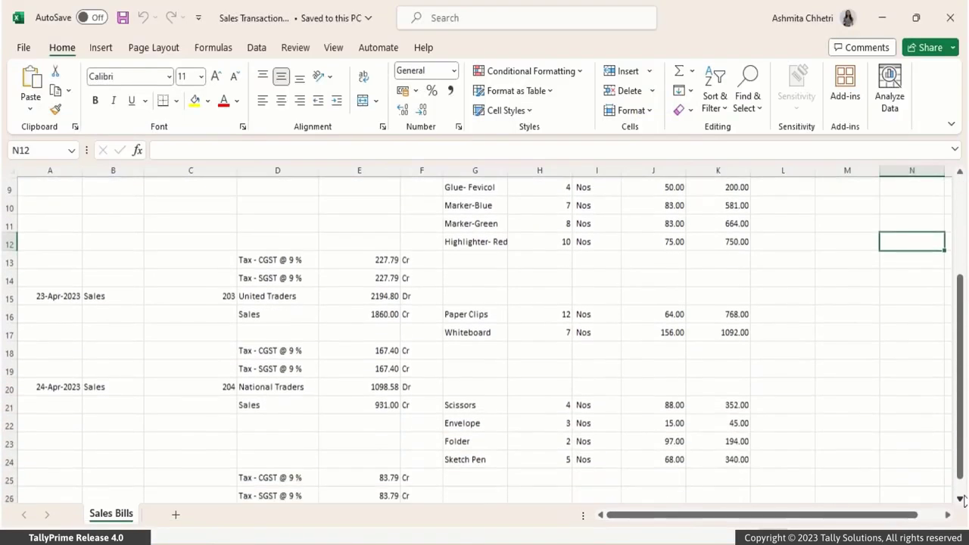
pyautogui.click(960, 499)
pyautogui.click(960, 499)
pyautogui.click(960, 500)
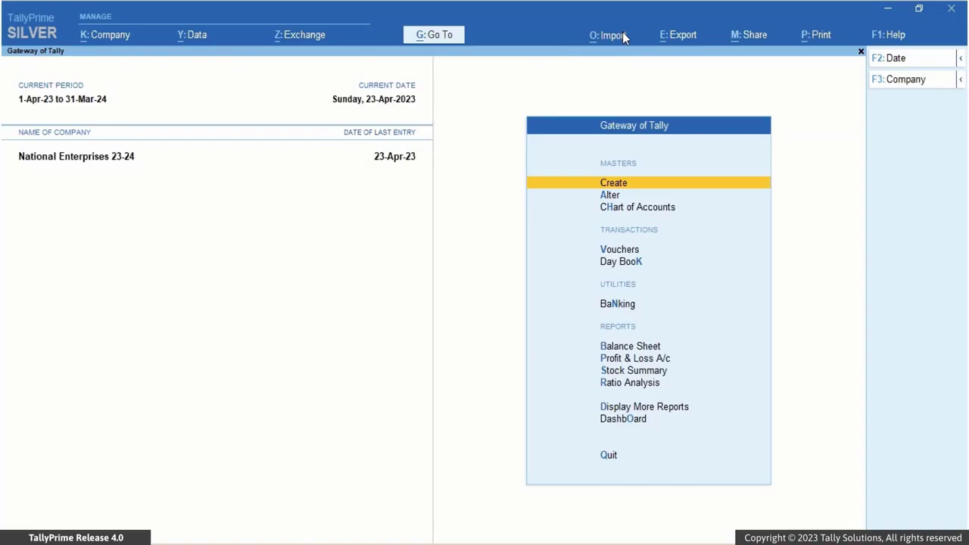
# Start a transactions mapping template named Sales Q1 for Accounting Vouchers, based on the Sales Bills worksheet of Sales Transactions Q1.xlsx.
pyautogui.click(624, 36)
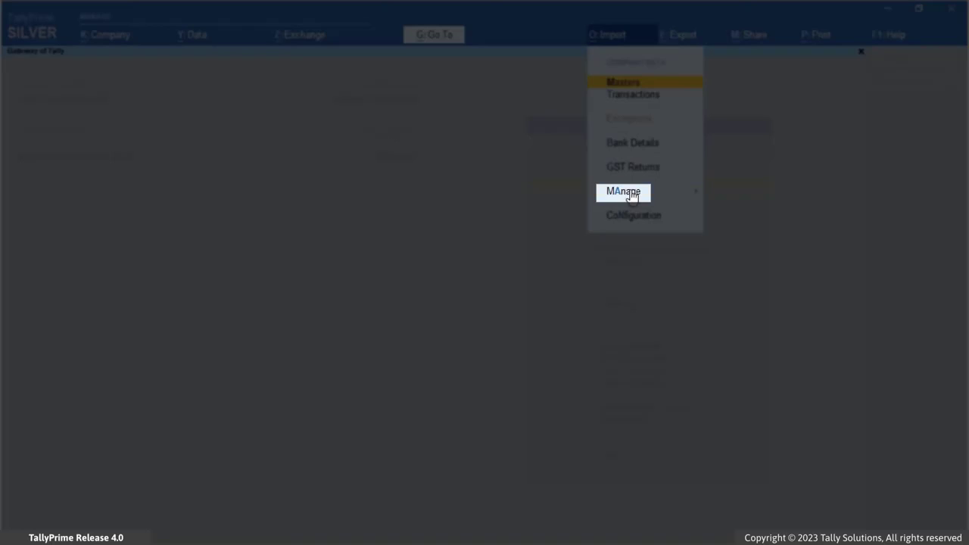
pyautogui.click(633, 194)
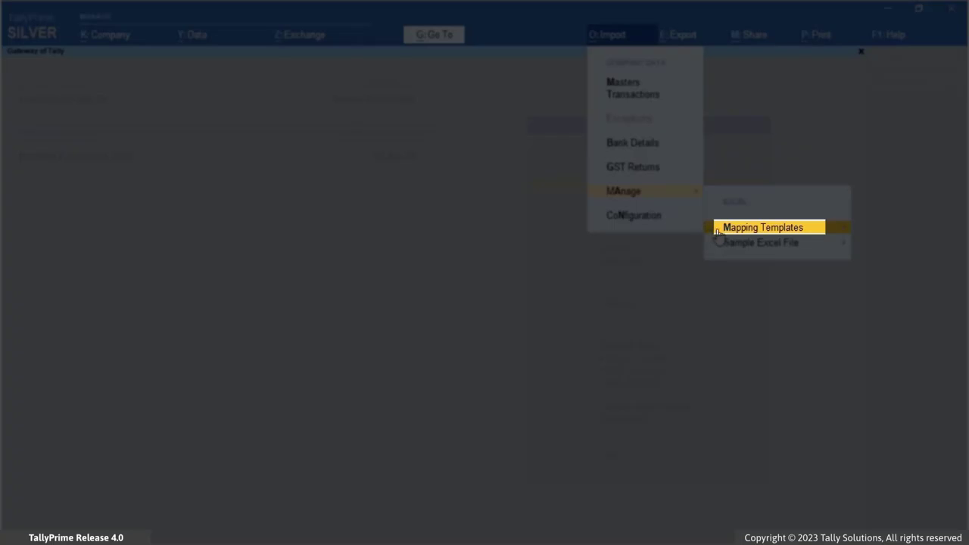
pyautogui.click(719, 231)
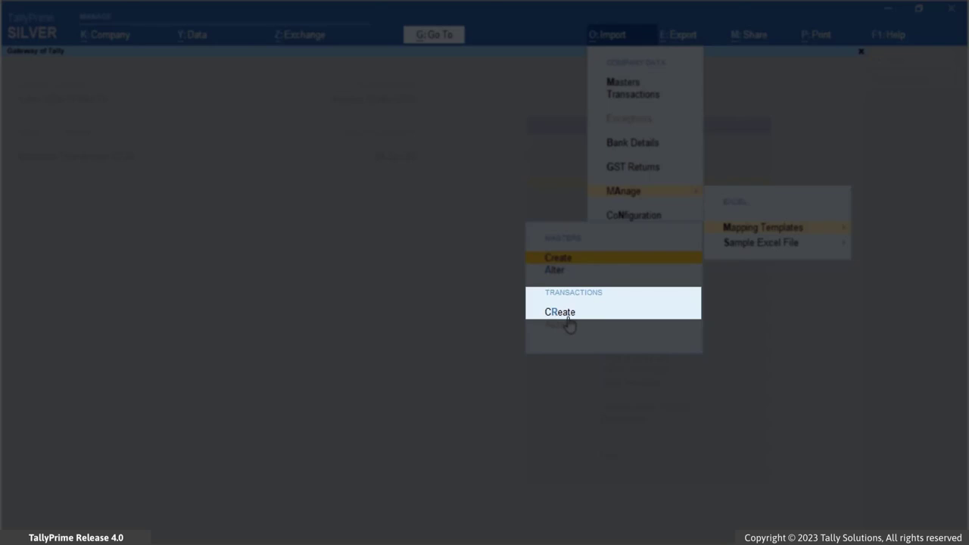
pyautogui.click(569, 324)
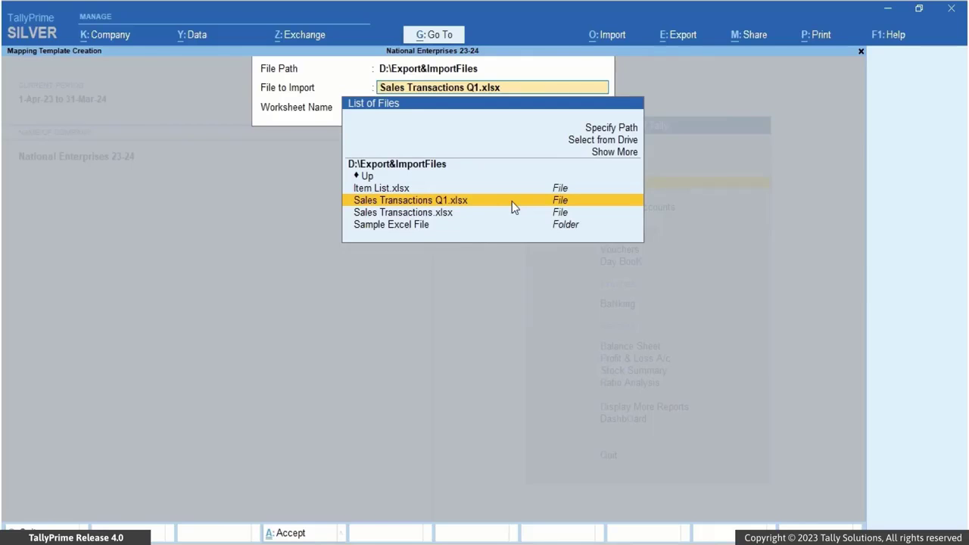
pyautogui.click(512, 203)
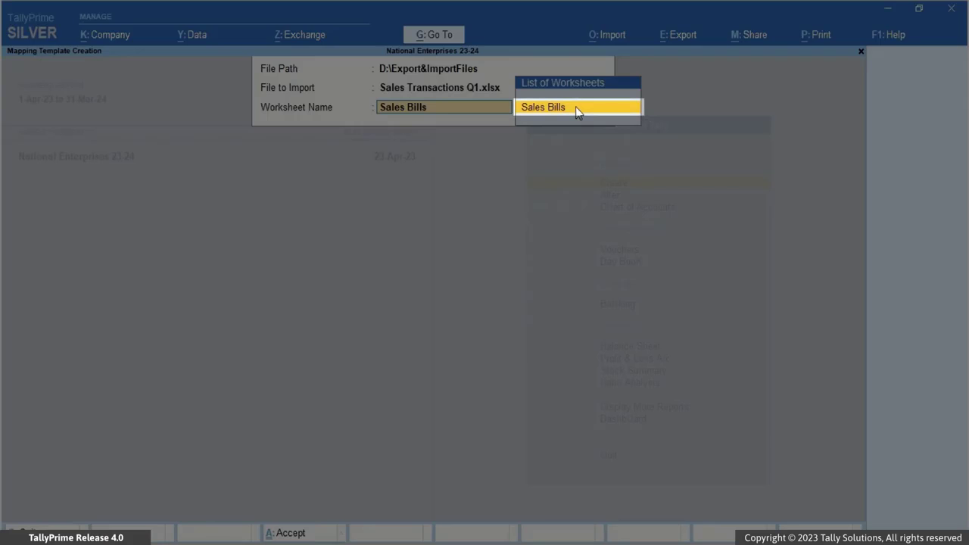
pyautogui.click(575, 108)
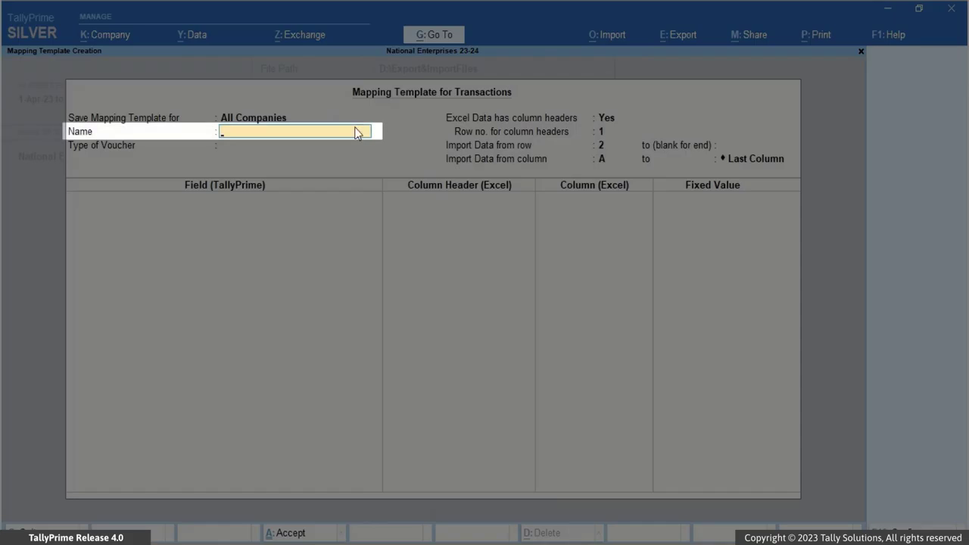
pyautogui.write('Sales Q1')
pyautogui.press('Return')
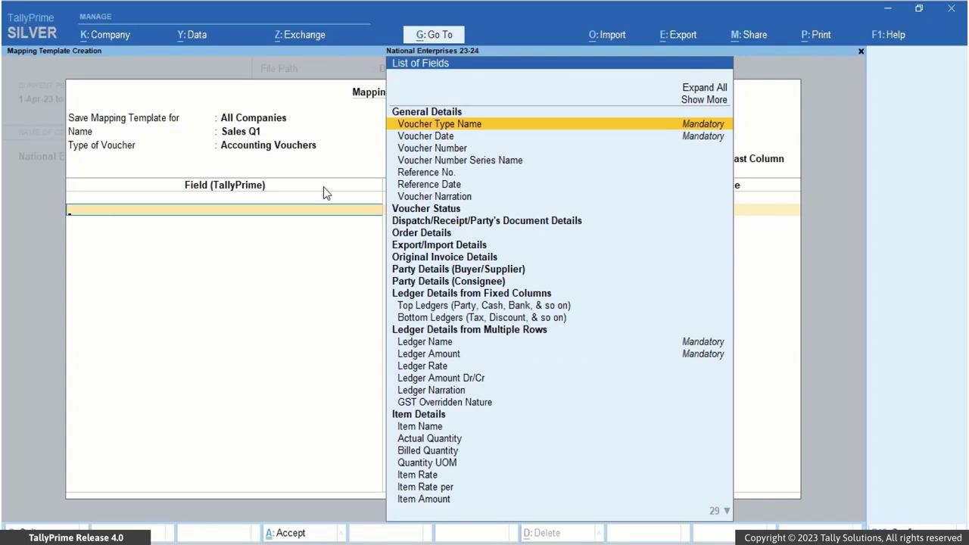
# Map Voucher Type Name to Voucher Type, Voucher Date to Date, and Voucher Number to Invoice Number.
pyautogui.click(476, 133)
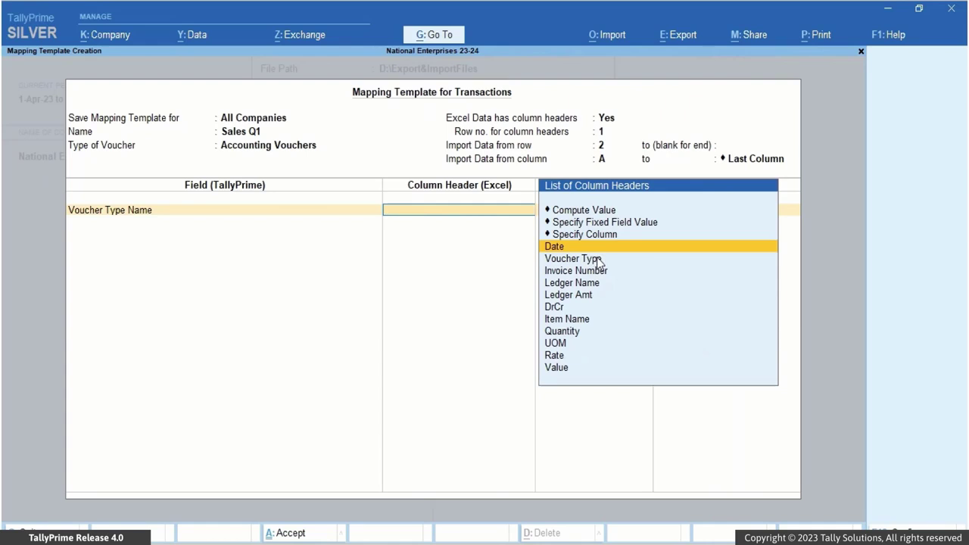
pyautogui.click(598, 261)
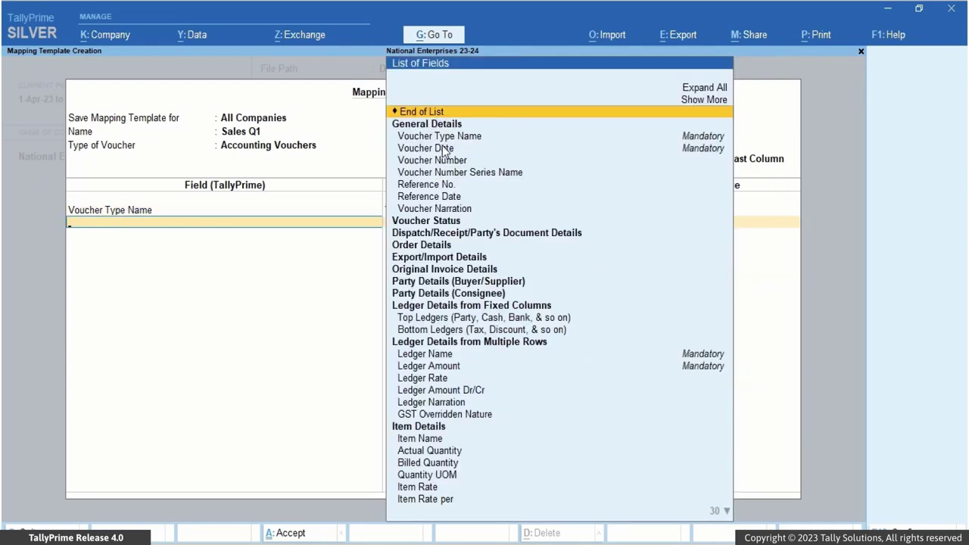
pyautogui.click(456, 148)
pyautogui.click(569, 246)
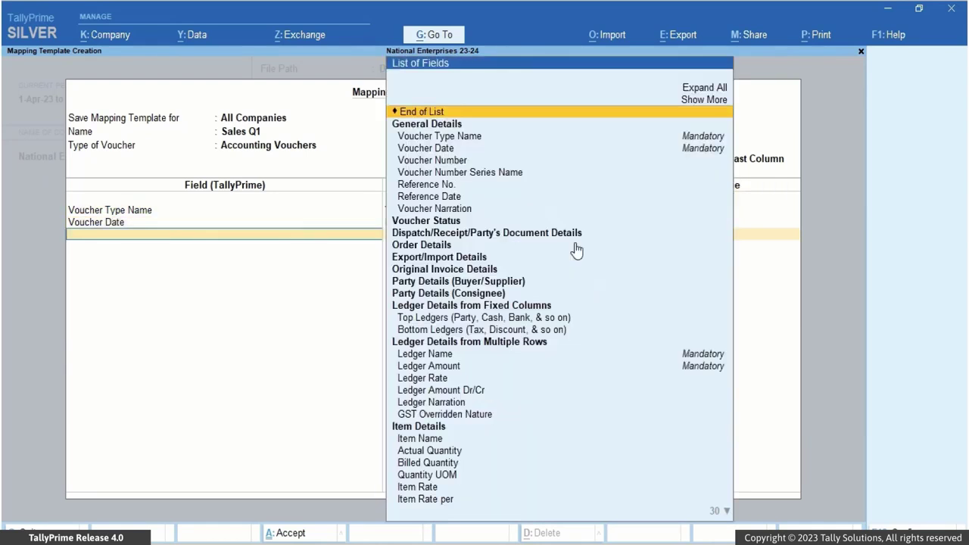
pyautogui.click(474, 161)
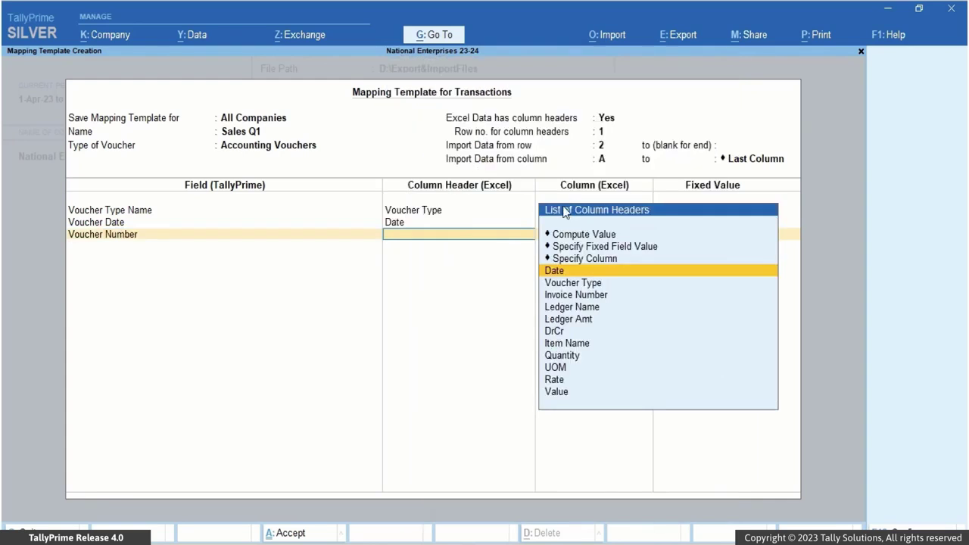
pyautogui.click(598, 295)
# Map Ledger Name to Ledger Name, Ledger Amount to Ledger Amt, and Ledger Amount Dr/Cr to DrCr.
pyautogui.write('Ledge')
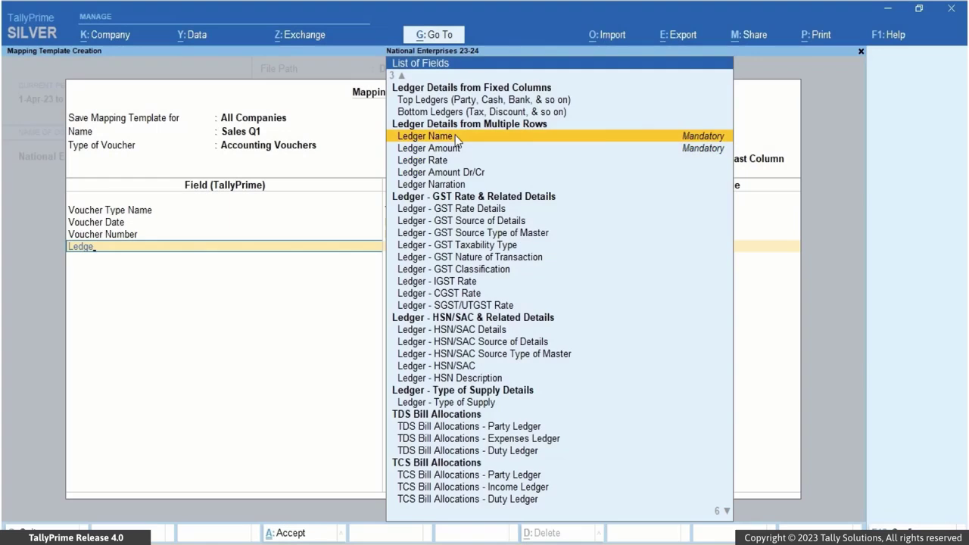
pyautogui.click(456, 139)
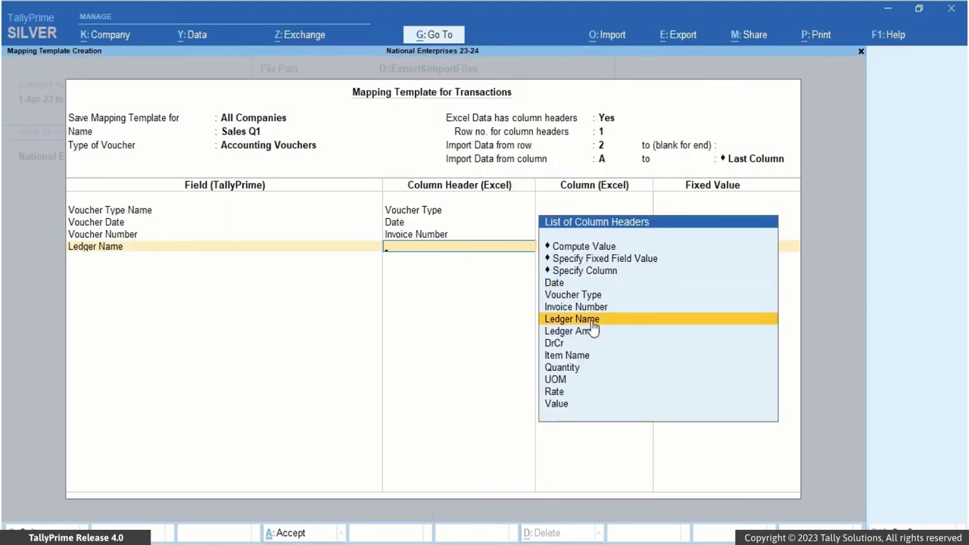
pyautogui.click(593, 321)
pyautogui.write('Led')
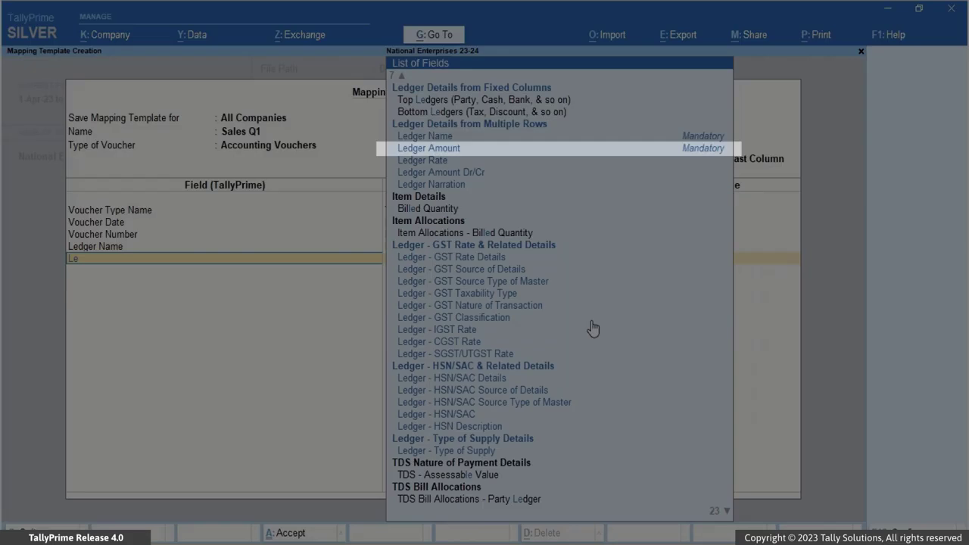
pyautogui.click(495, 149)
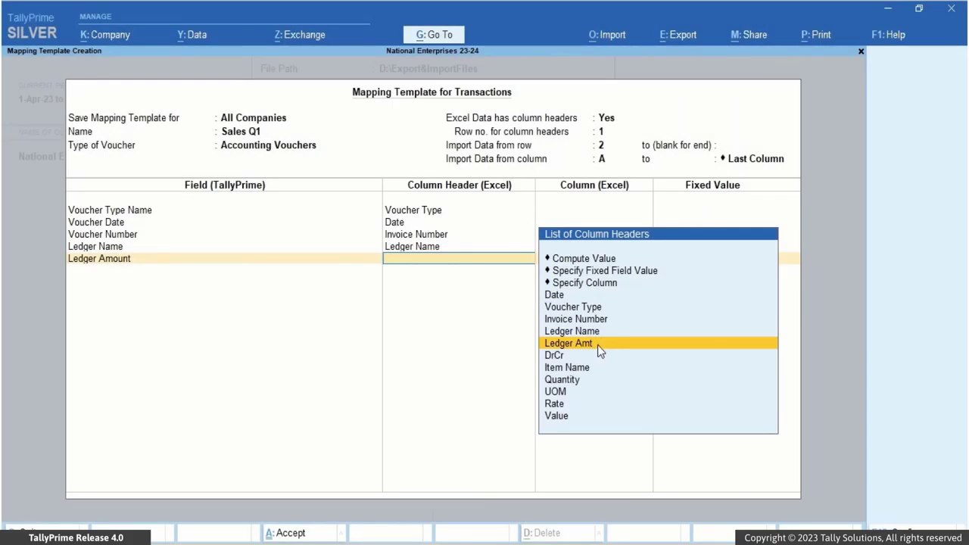
pyautogui.click(598, 344)
pyautogui.write('Led')
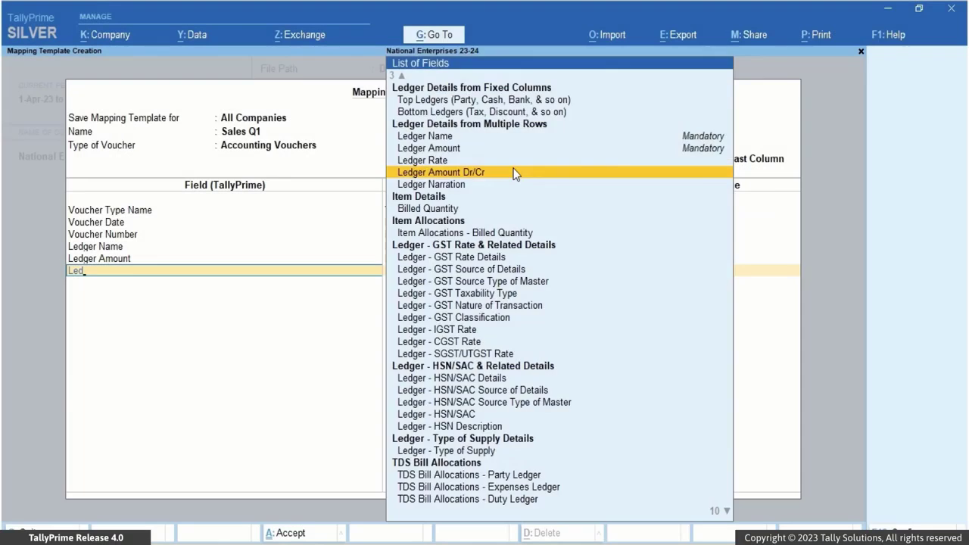
pyautogui.click(513, 173)
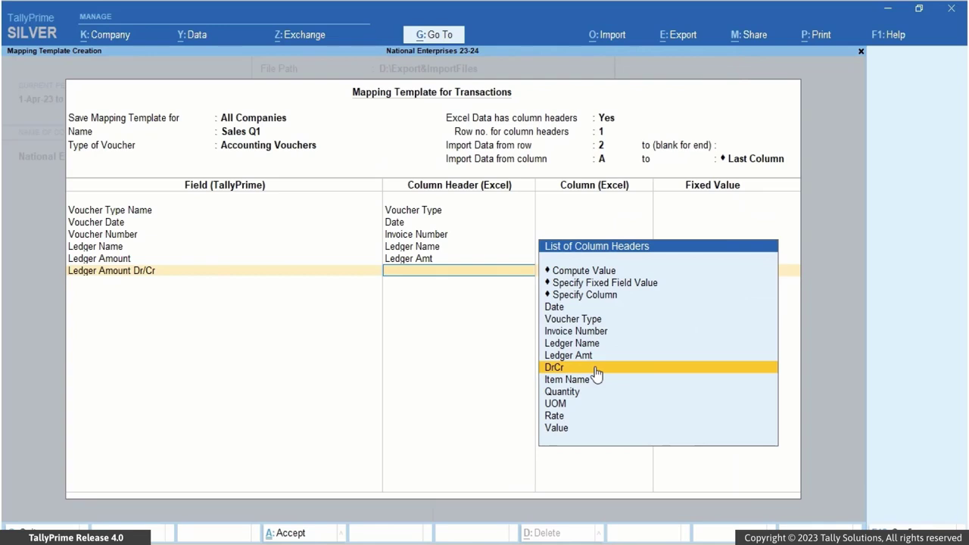
pyautogui.click(596, 373)
# Map the Item Name field to the Item Name column and Billed Quantity to Quantity.
pyautogui.scroll(-8, 596, 373)
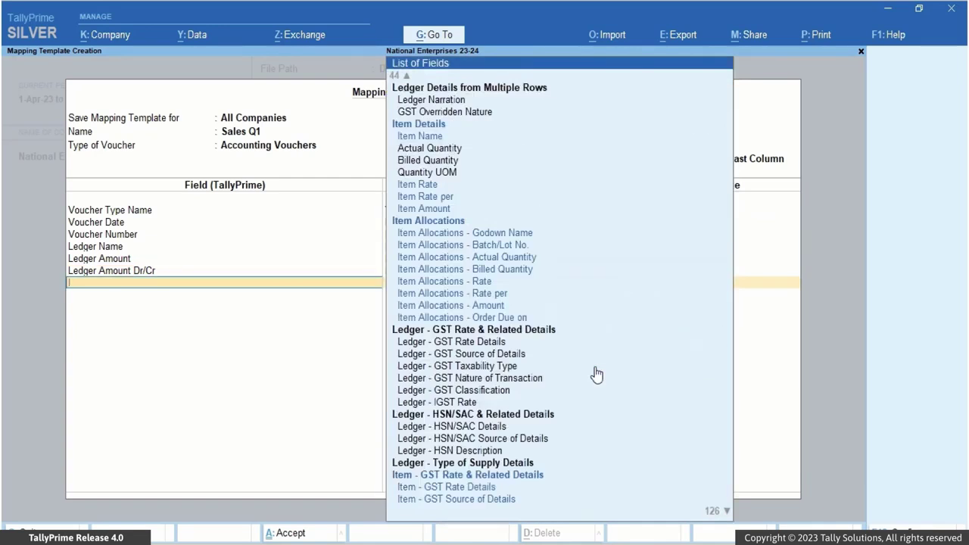
pyautogui.click(461, 99)
pyautogui.click(596, 394)
pyautogui.write('bill')
pyautogui.press('Return')
pyautogui.click(584, 404)
# Map Item Rate to Rate and Item Amount to Value, and save the Sales Q1 mapping template.
pyautogui.write('Ite')
pyautogui.click(448, 113)
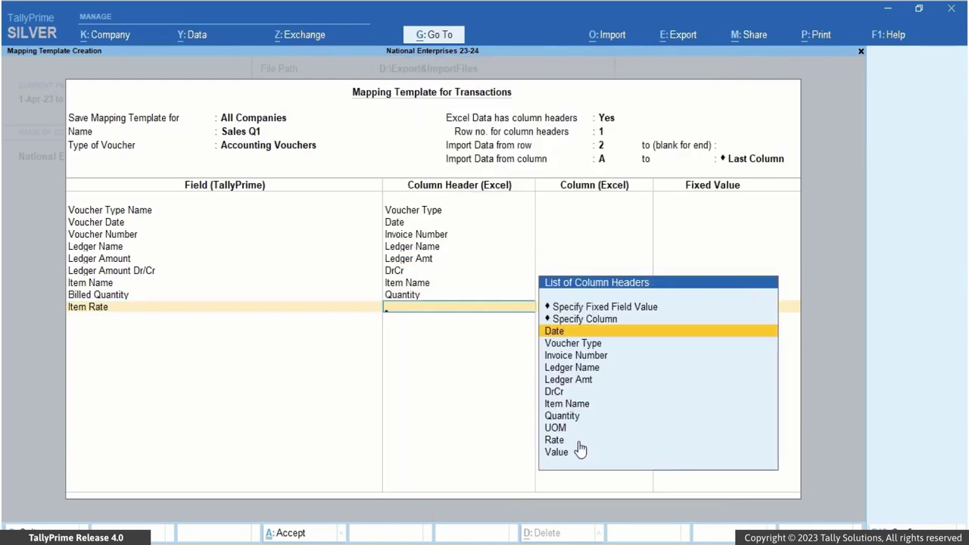
pyautogui.click(577, 445)
pyautogui.write('Ite')
pyautogui.click(424, 136)
pyautogui.click(576, 475)
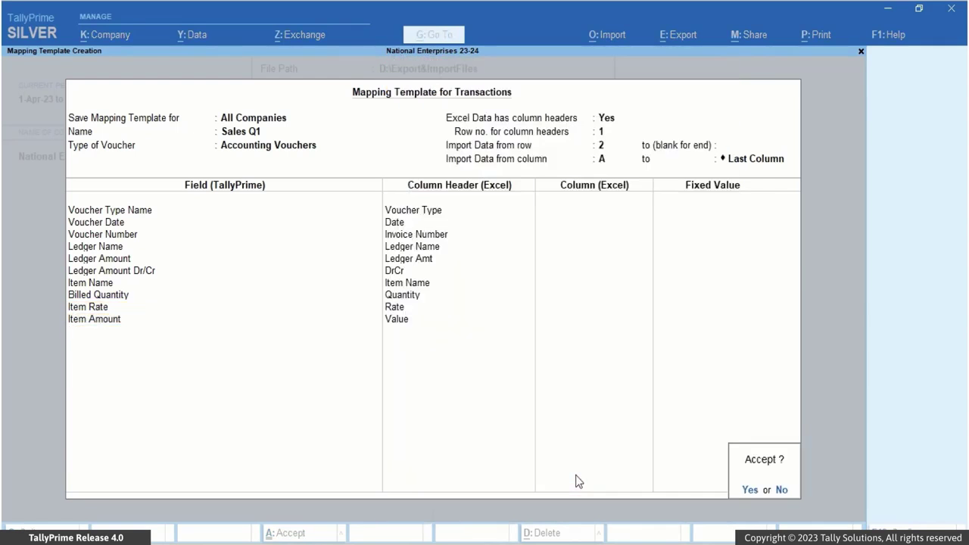
pyautogui.press('Escape')
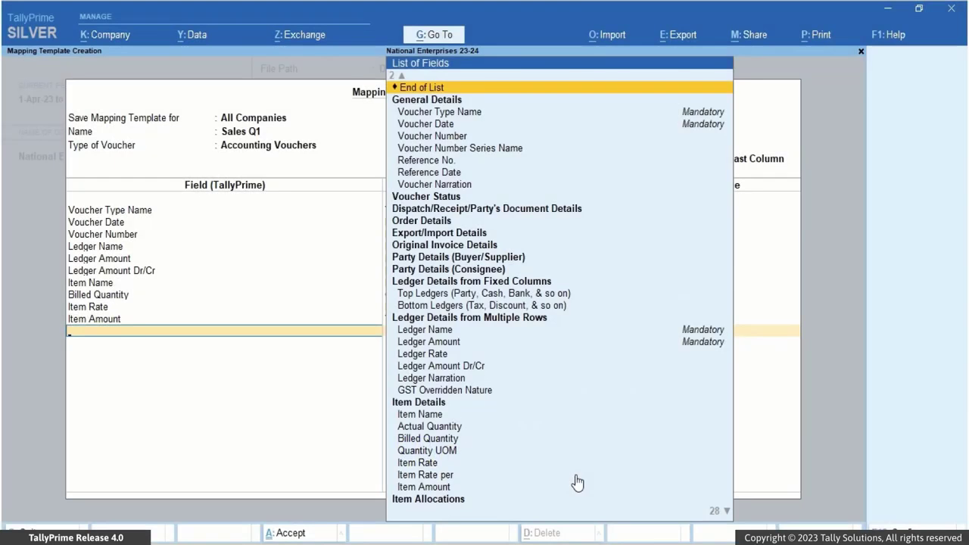
pyautogui.hotkey('ctrl', 'a')
pyautogui.press('y')
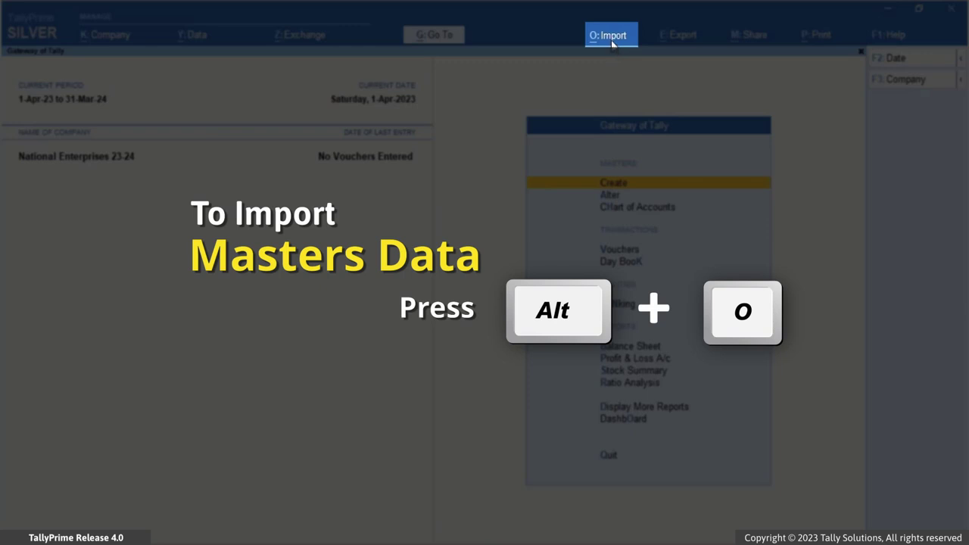
# Set up a transactions import in Excel (Spreadsheet) format from Sales Bills of Sales Transactions Q1.xlsx, using the Sales Q1 mapping template.
pyautogui.click(611, 44)
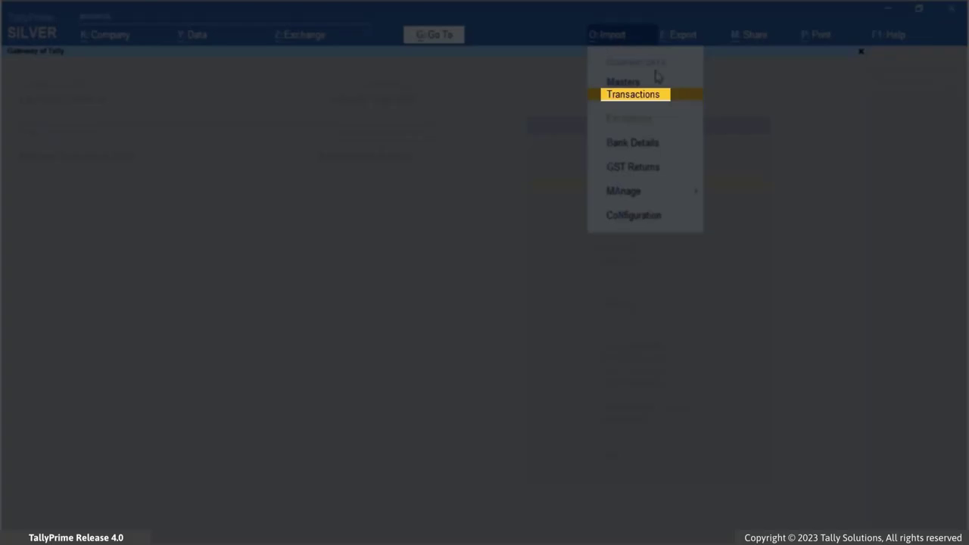
pyautogui.click(670, 96)
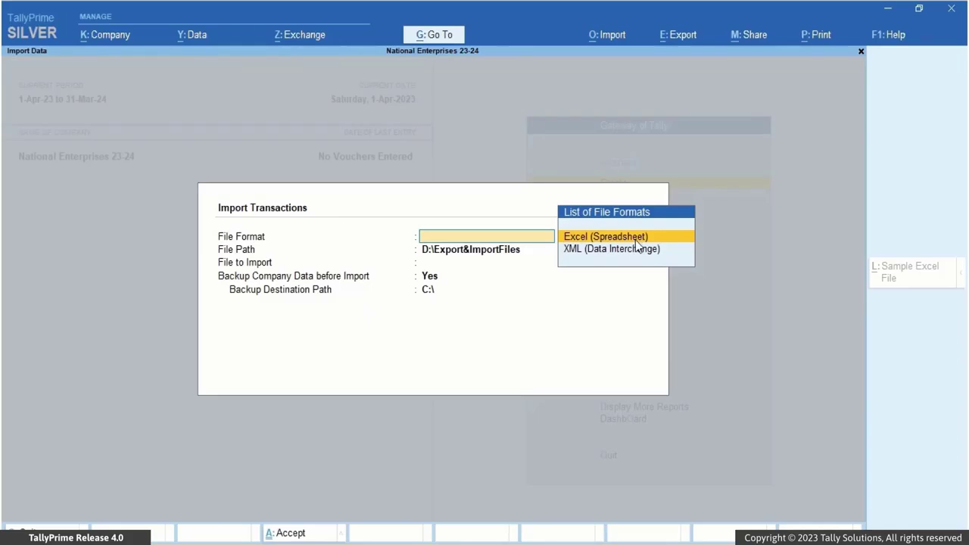
pyautogui.click(635, 239)
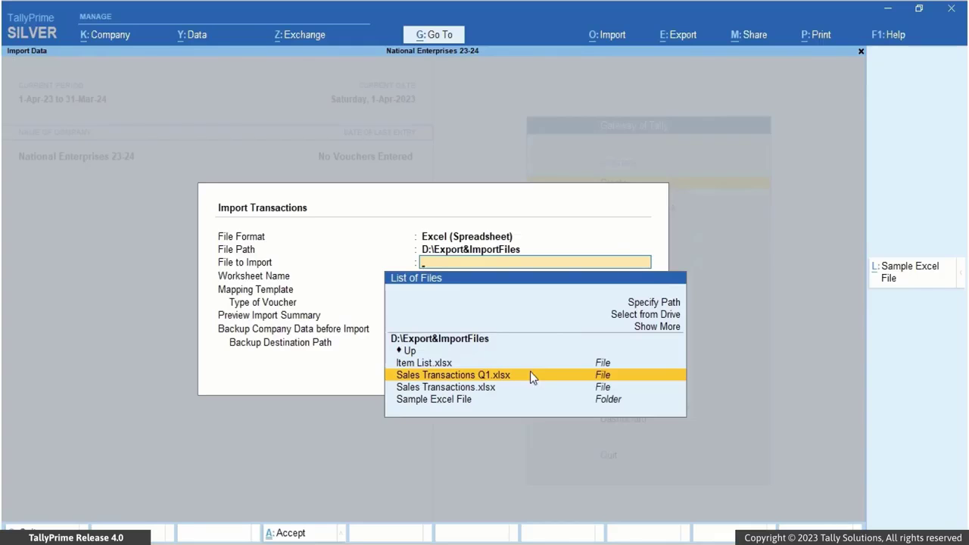
pyautogui.click(531, 375)
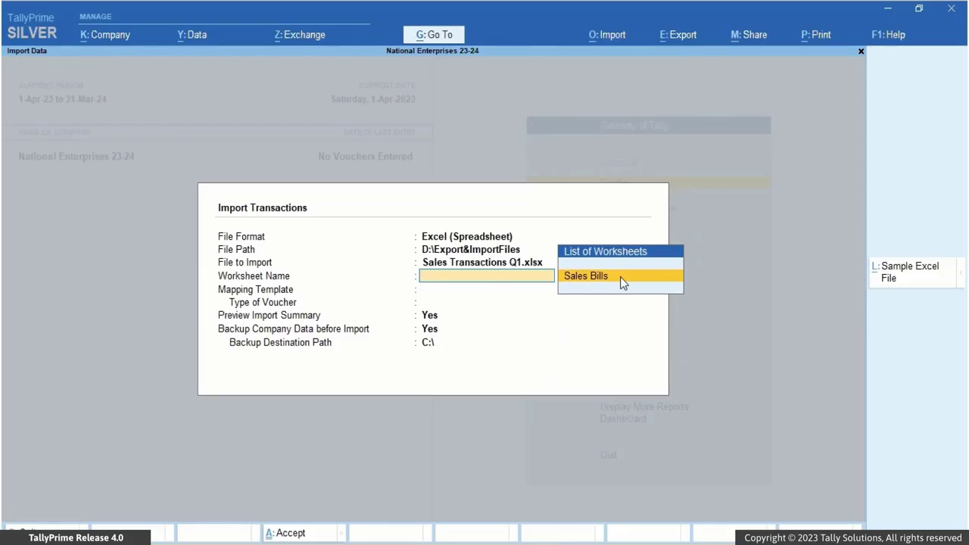
pyautogui.click(622, 278)
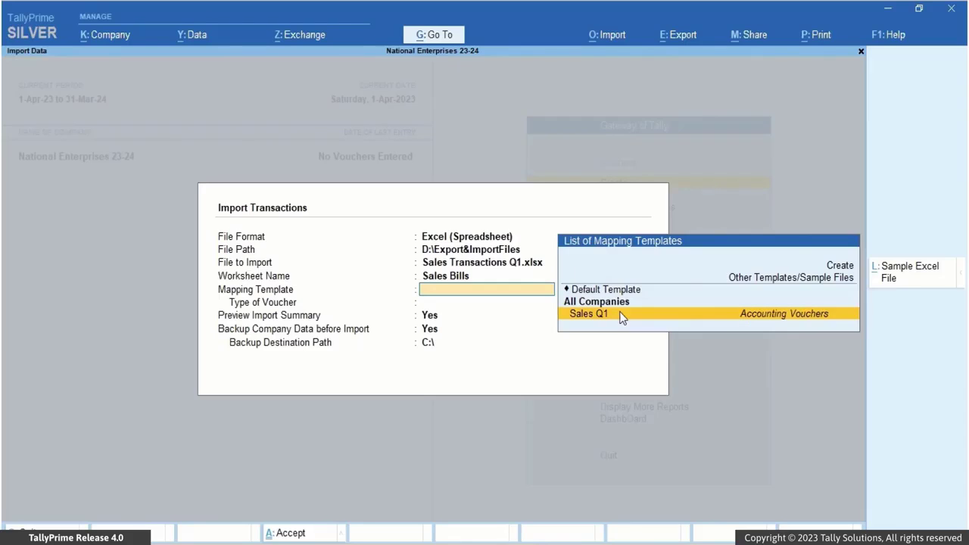
pyautogui.click(621, 315)
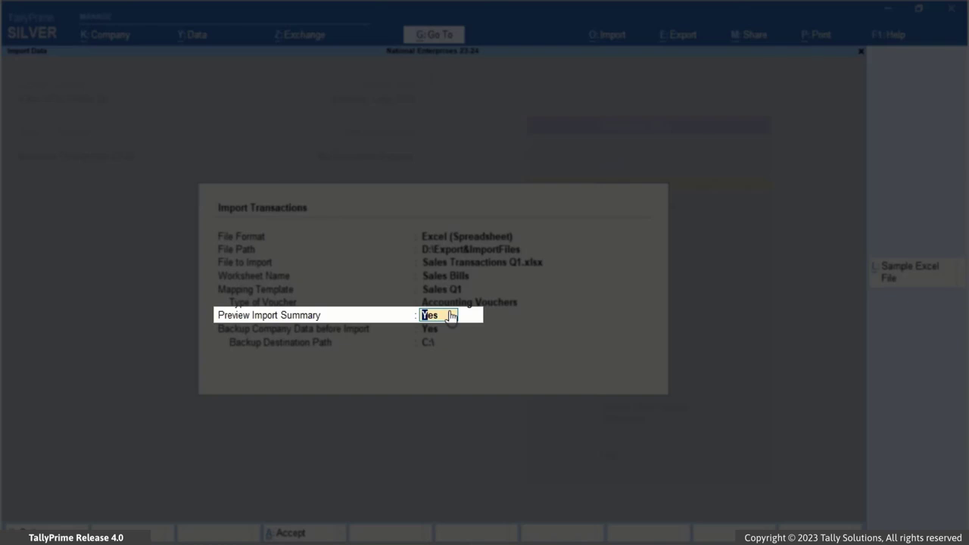
# Accept Yes for the import summary preview, set company data backup to No, and run the voucher import.
pyautogui.press('Return')
pyautogui.press('n')
pyautogui.press('Return')
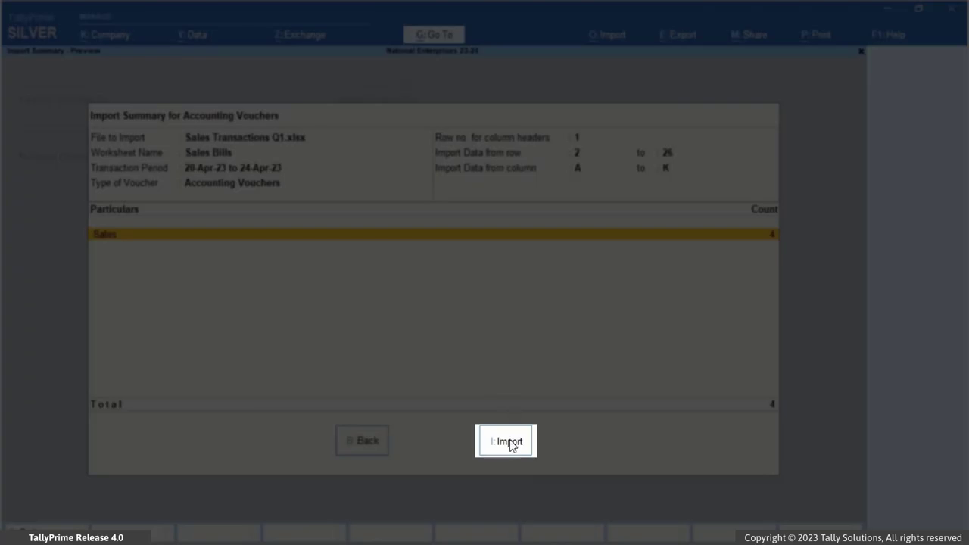
pyautogui.click(507, 442)
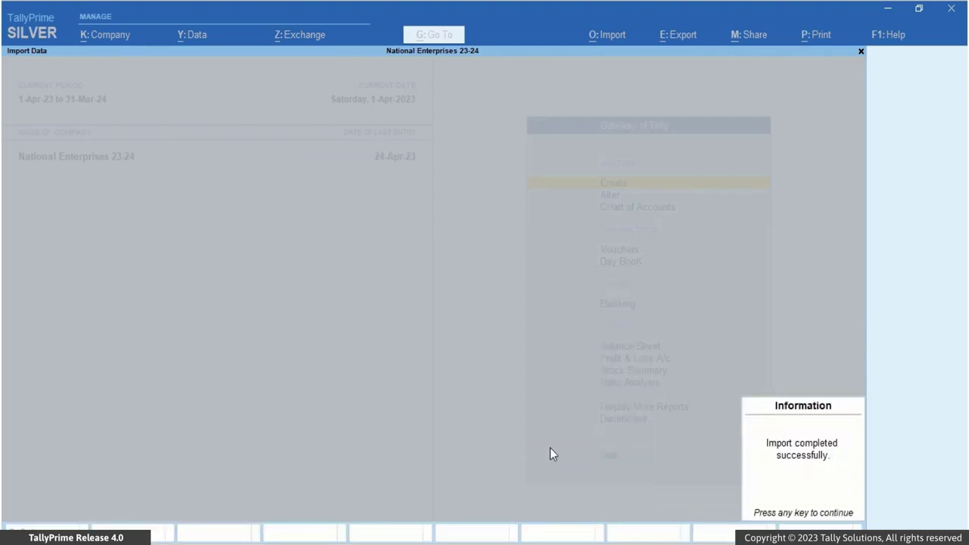
pyautogui.click(746, 494)
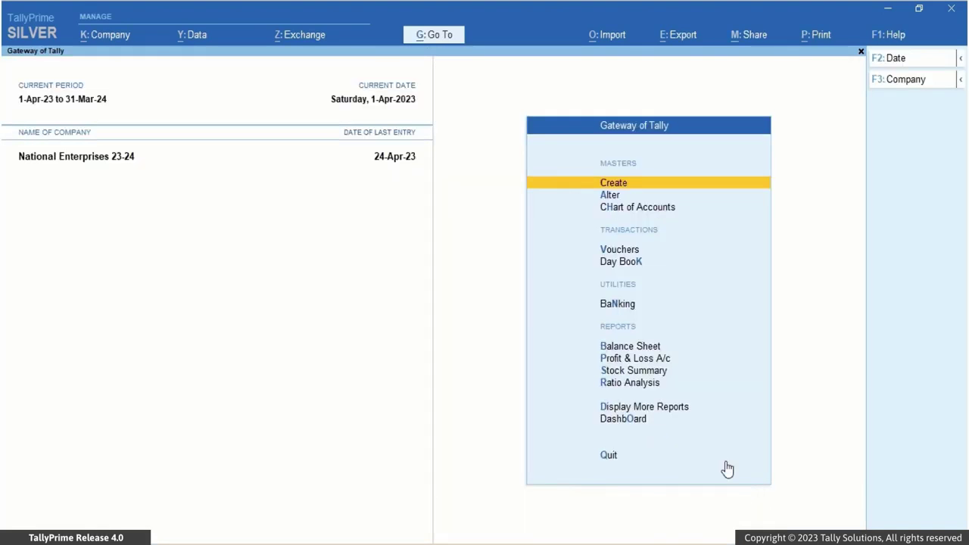
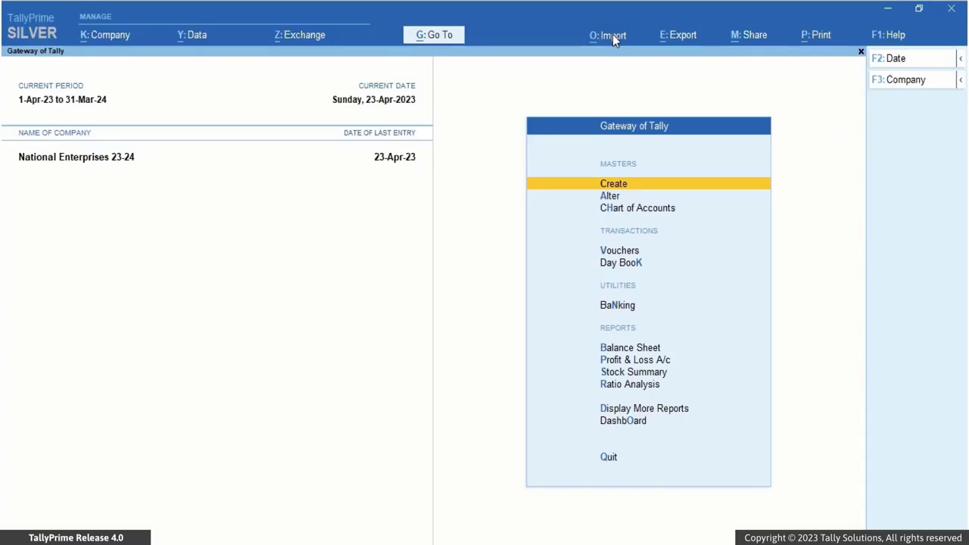
# Start creating a transactions mapping template from the Invoices worksheet of Sales Transactions.xlsx.
pyautogui.click(612, 36)
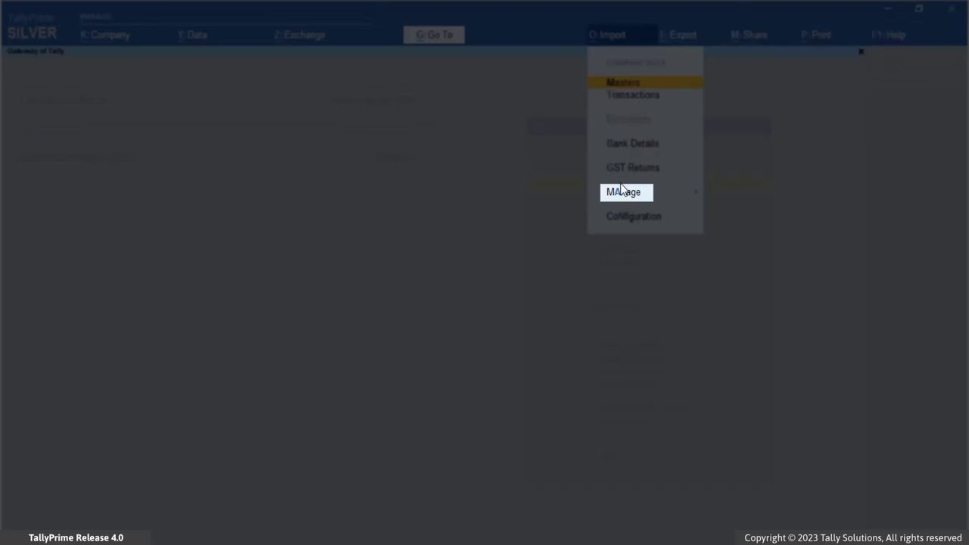
pyautogui.click(621, 195)
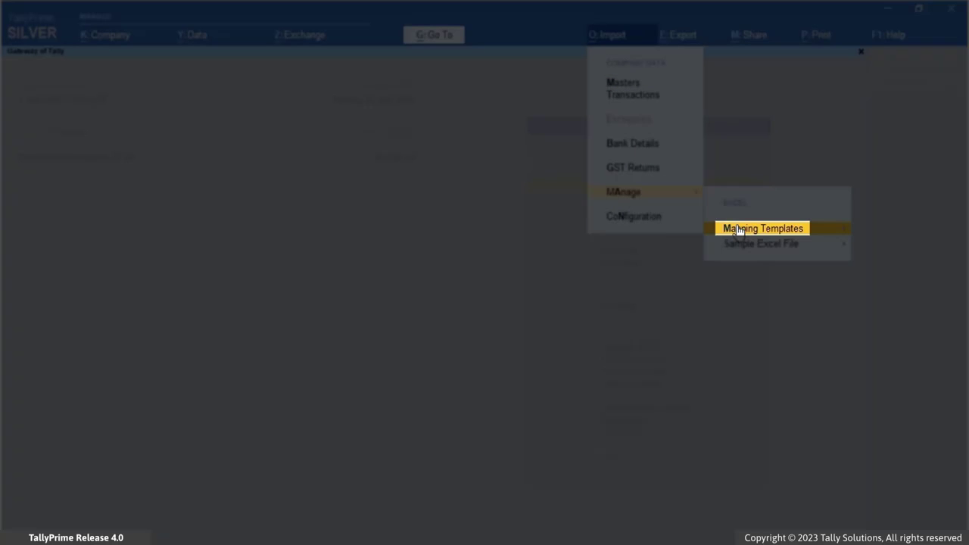
pyautogui.click(736, 228)
pyautogui.press('Down')
pyautogui.press('Down')
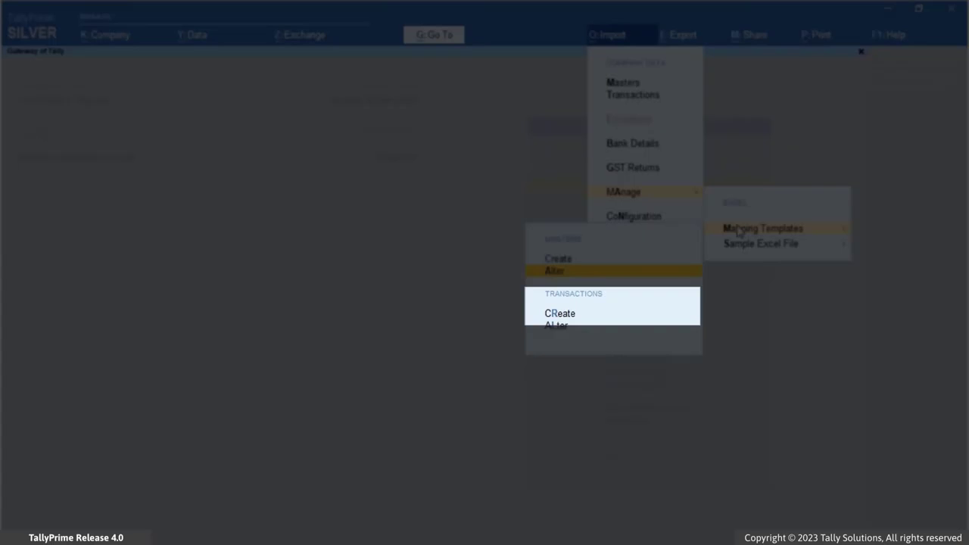
pyautogui.click(589, 316)
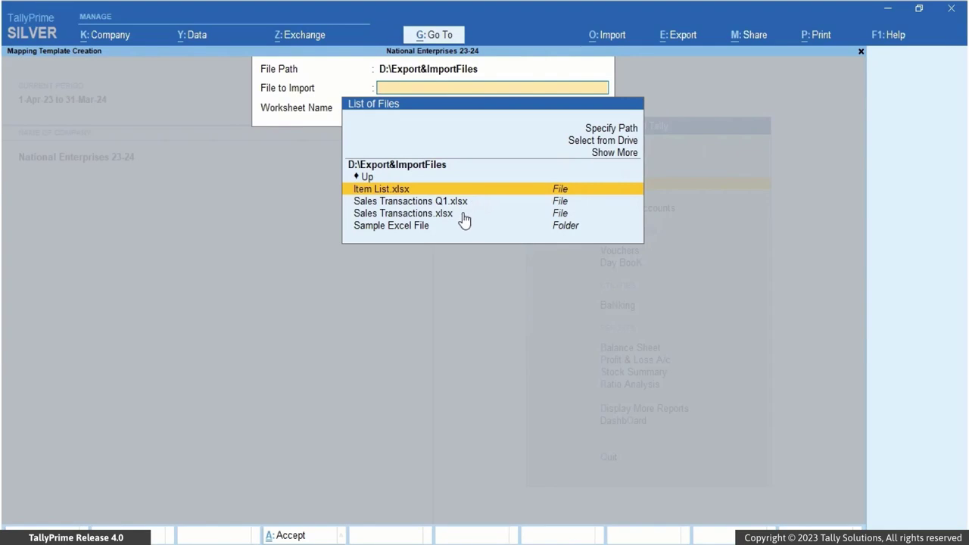
pyautogui.click(465, 214)
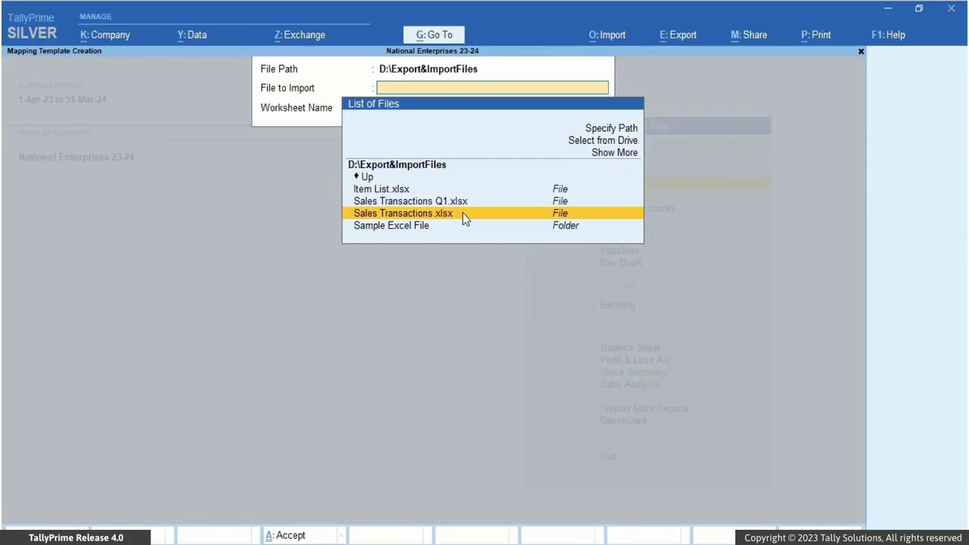
pyautogui.click(462, 214)
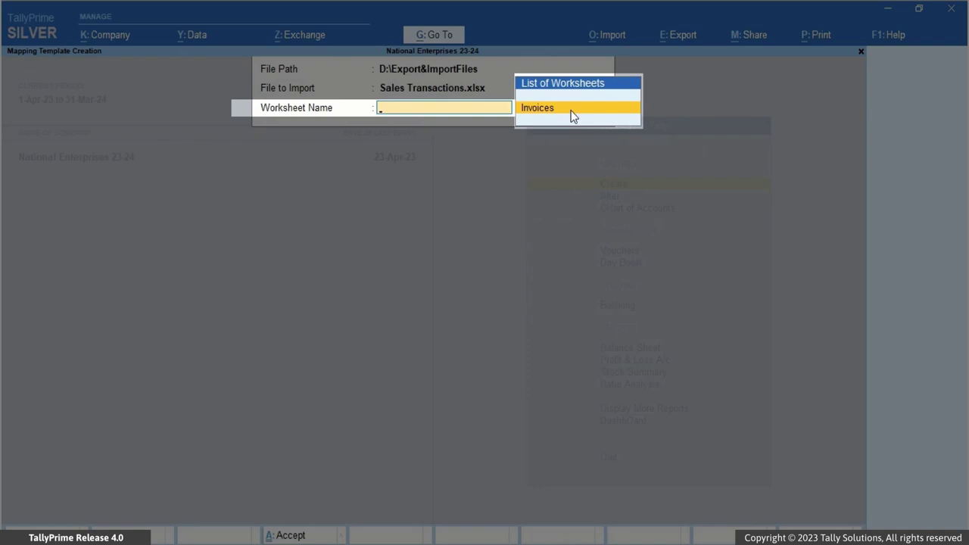
pyautogui.click(574, 112)
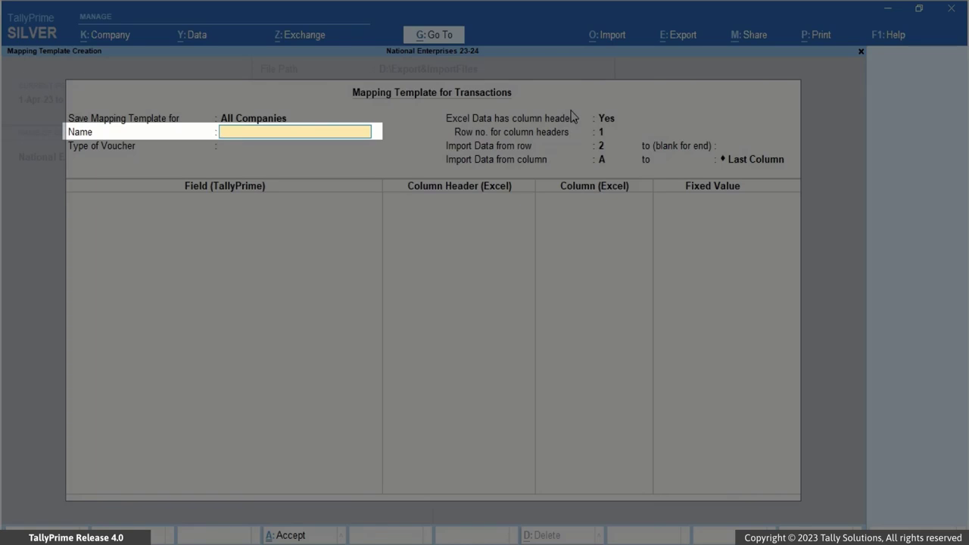
# Name the mapping template Sales Q2 and set its type of voucher to Accounting Vouchers.
pyautogui.write('Sales Q2')
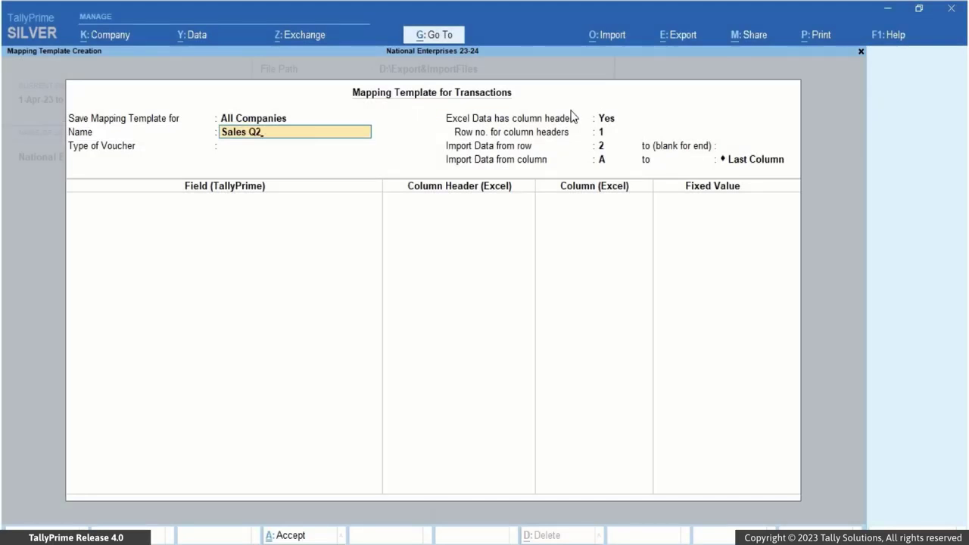
pyautogui.press('Return')
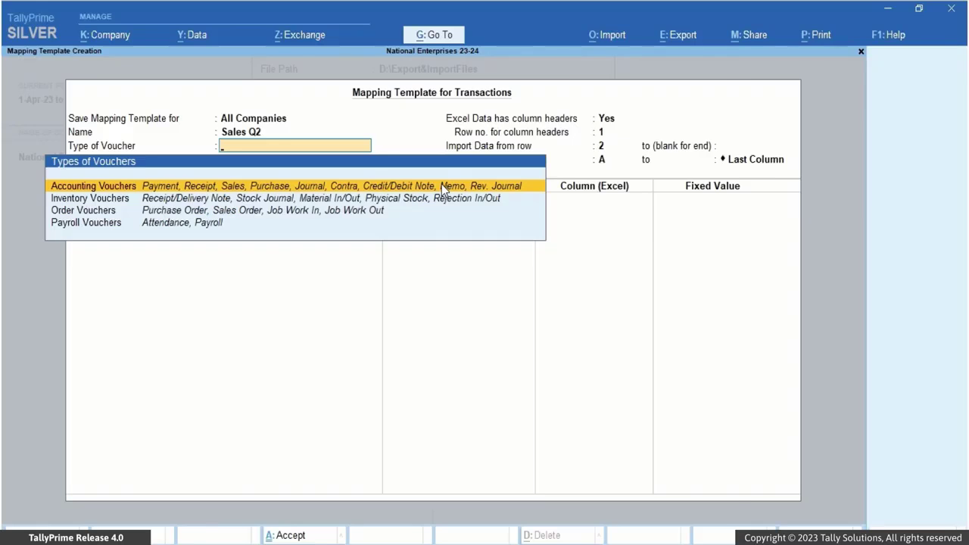
pyautogui.click(442, 186)
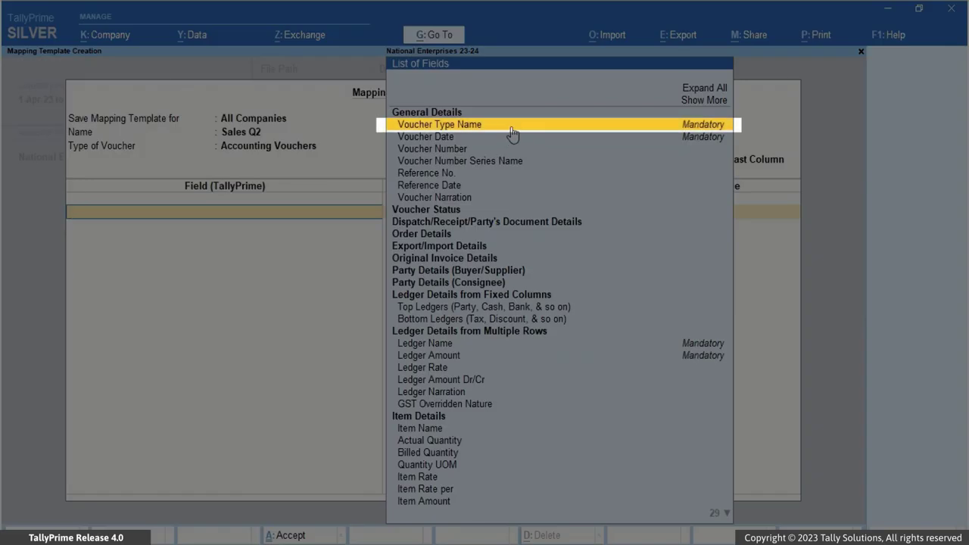
# Map the general fields: Voucher Type Name to Voucher Type, Voucher Date to Date, and Voucher Number to Invoice Number.
pyautogui.click(512, 134)
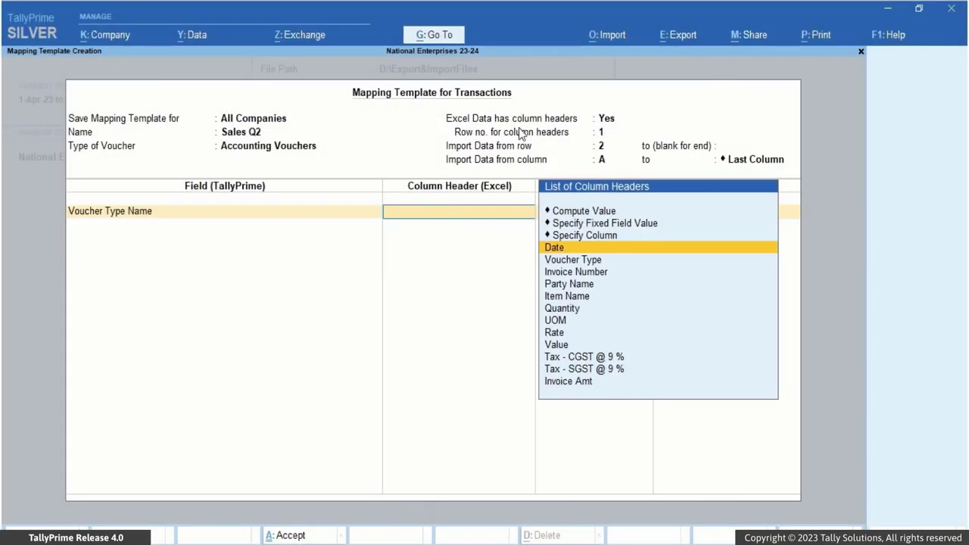
pyautogui.click(611, 261)
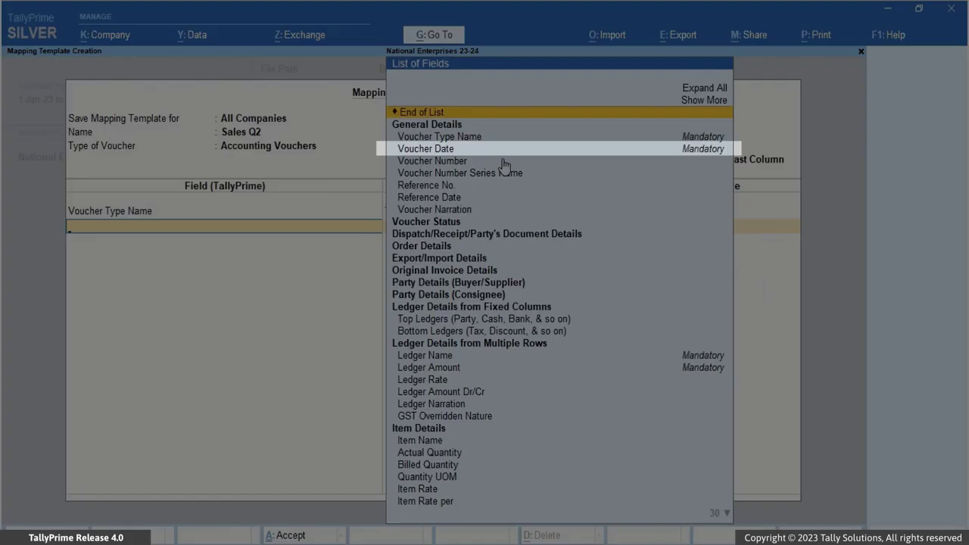
pyautogui.click(499, 151)
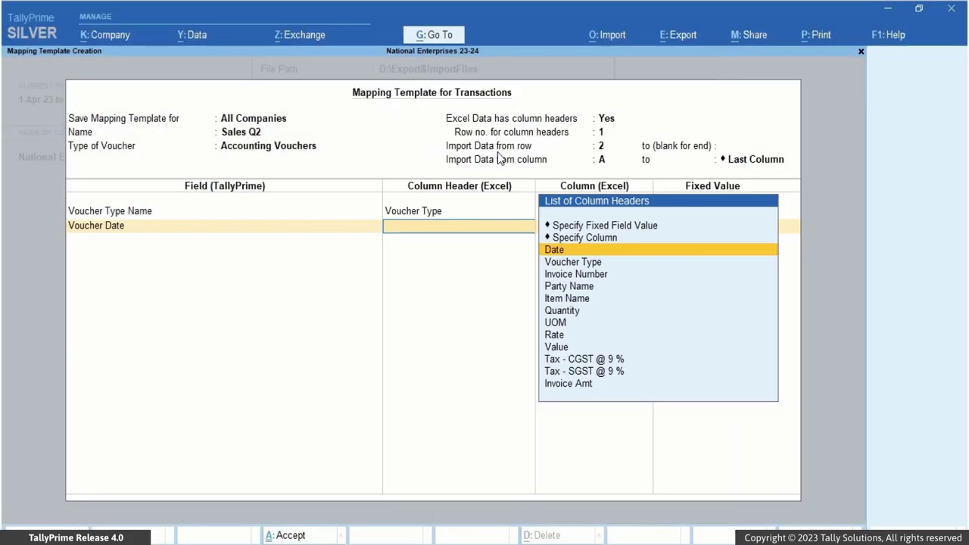
pyautogui.click(576, 252)
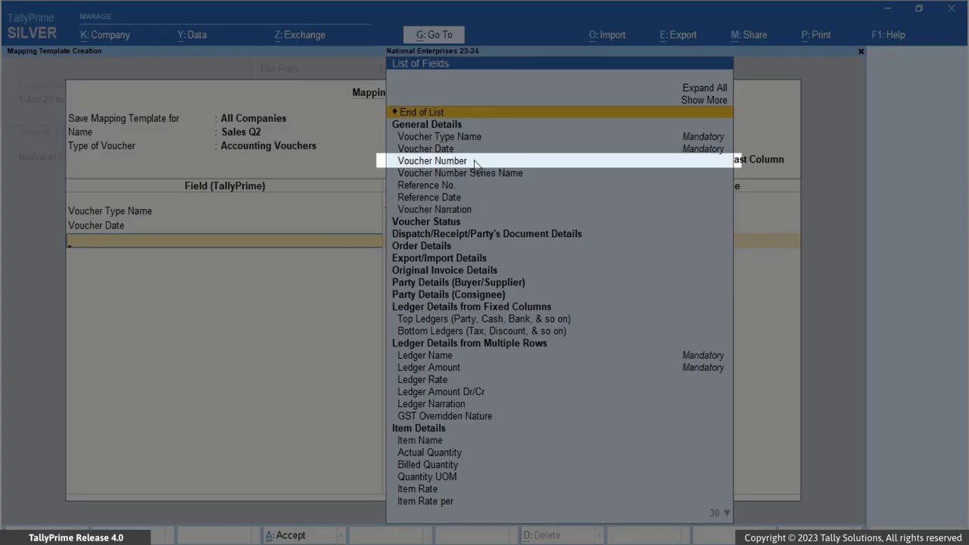
pyautogui.click(471, 161)
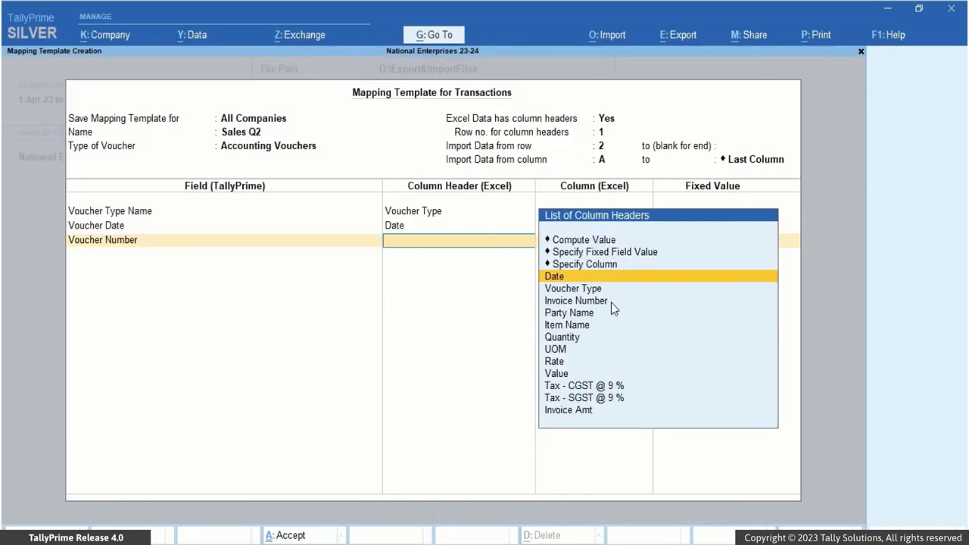
pyautogui.click(611, 302)
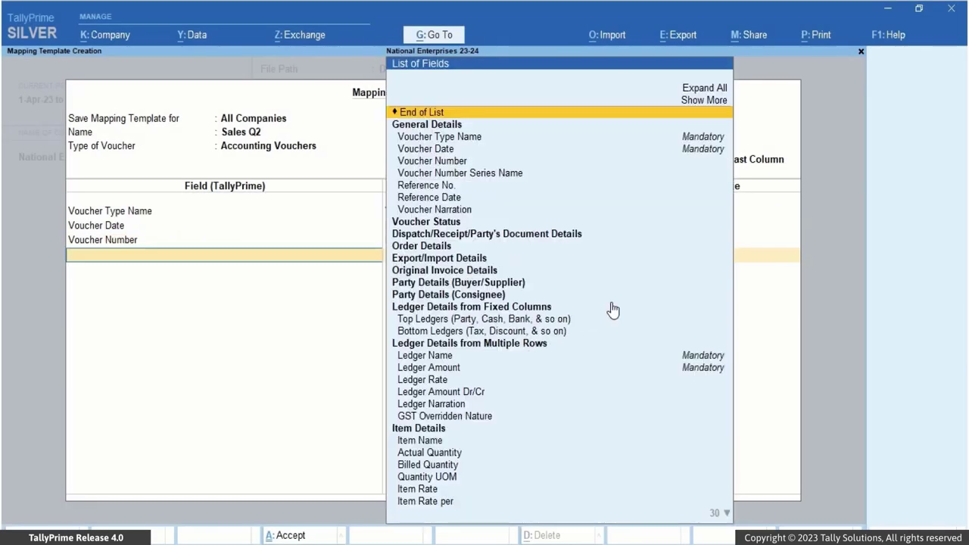
# Add Top Ledgers, mapping its Ledger Name to Party Name and Ledger Amount to Invoice/Voucher Nett Amount.
pyautogui.write('Led')
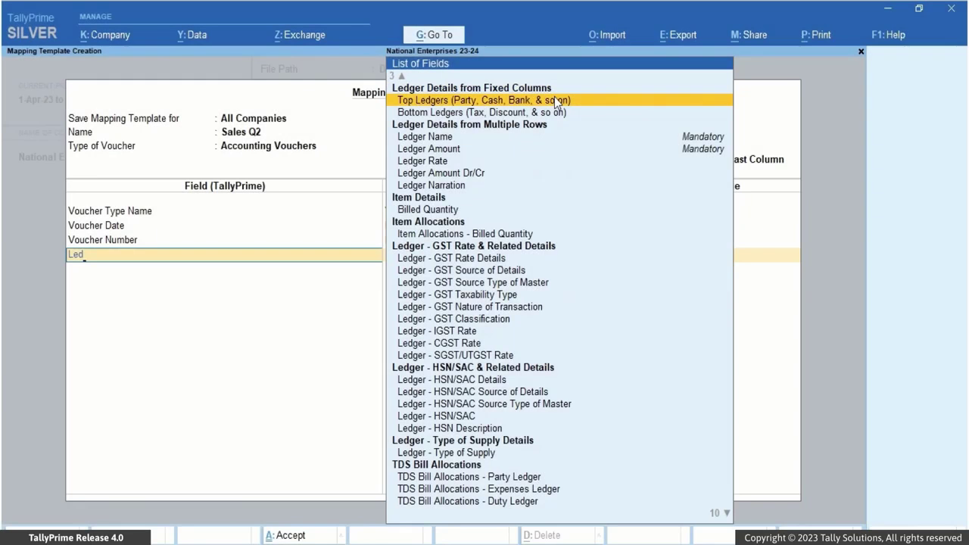
pyautogui.click(554, 100)
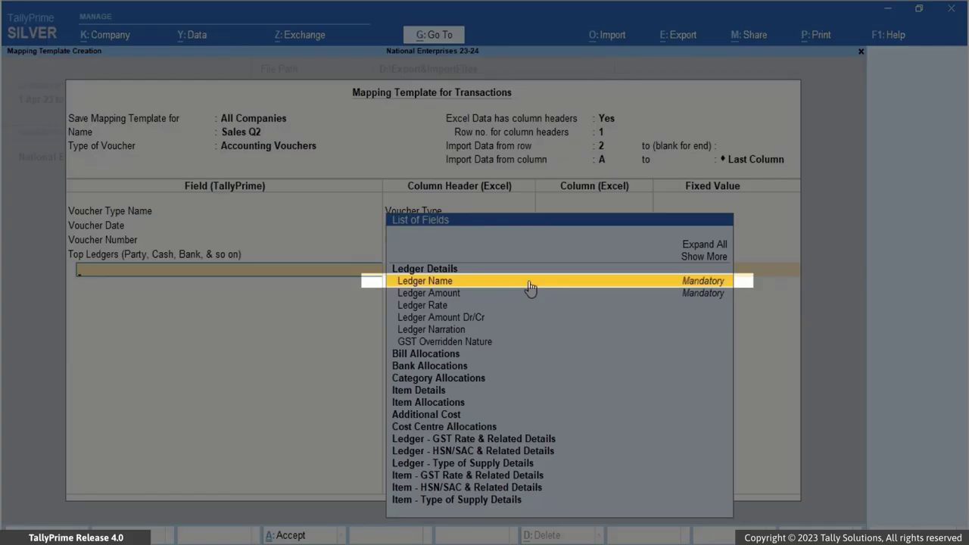
pyautogui.click(530, 286)
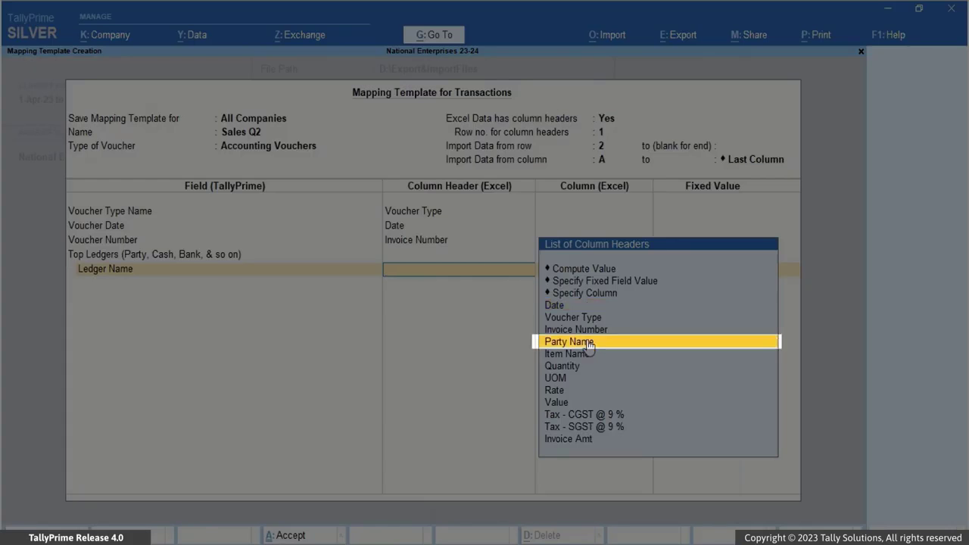
pyautogui.click(589, 346)
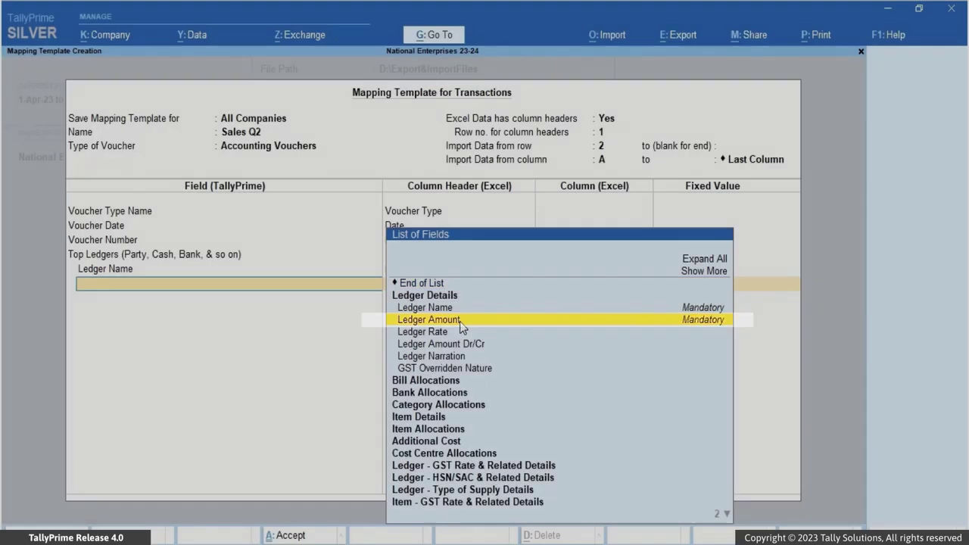
pyautogui.click(459, 320)
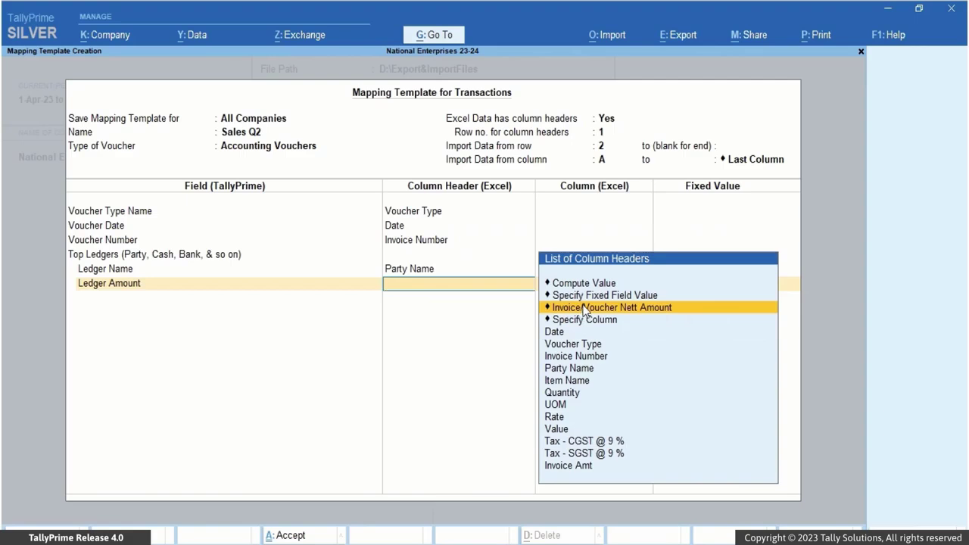
pyautogui.click(584, 308)
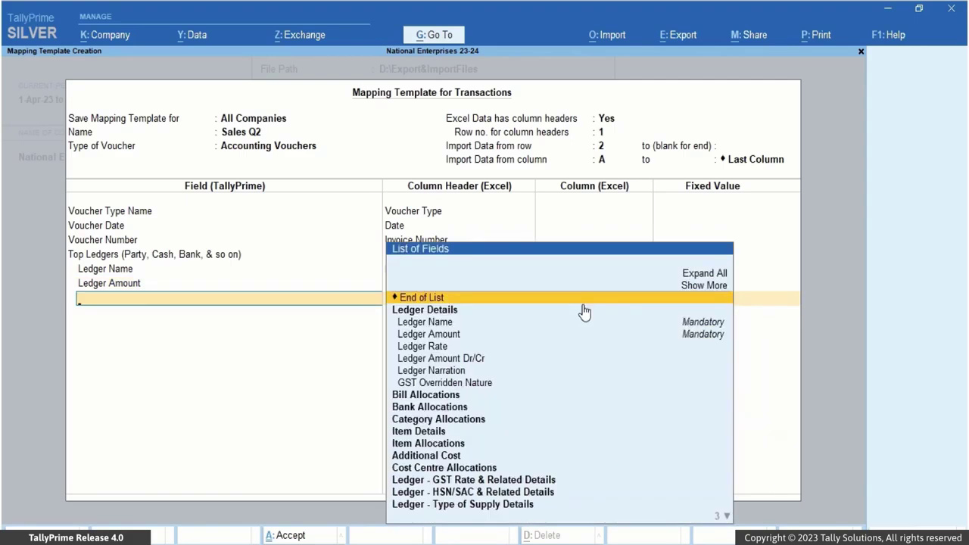
# Add Bottom Ledgers with the fixed value Sales as Ledger Name and Ledger Amount mapped to Value.
pyautogui.write('Bo')
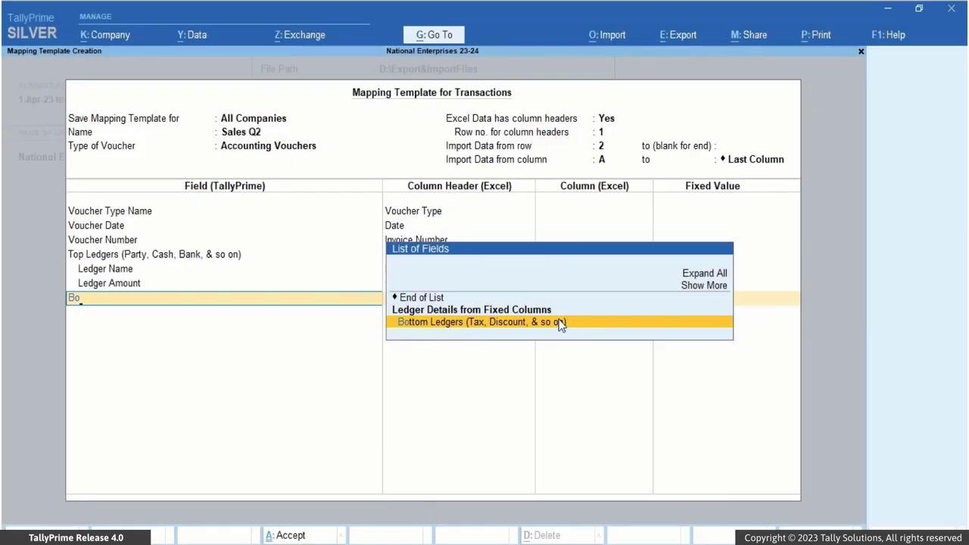
pyautogui.click(560, 322)
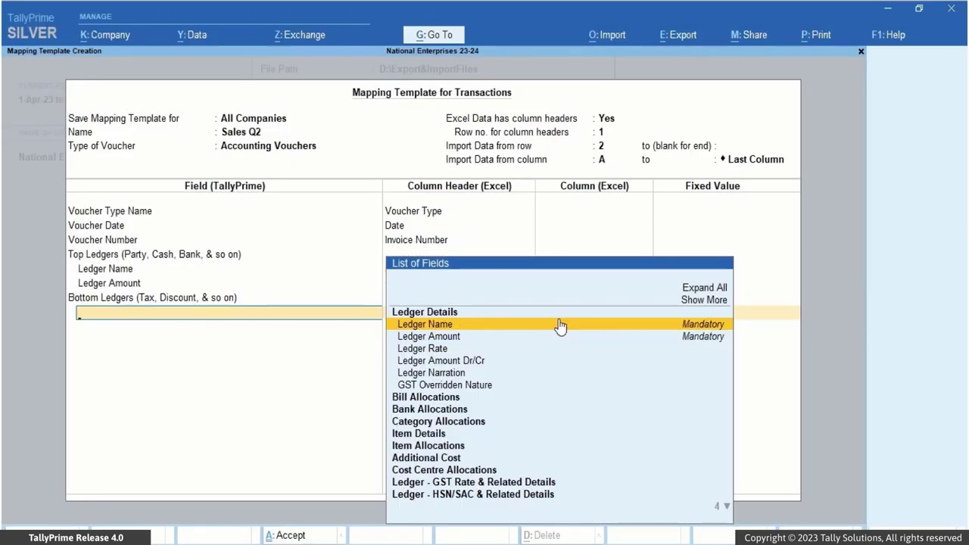
pyautogui.click(561, 324)
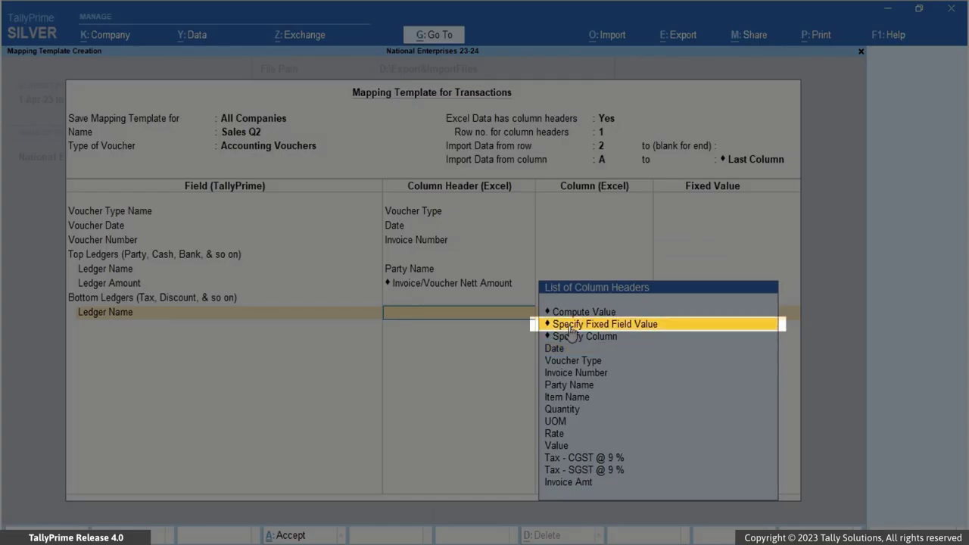
pyautogui.click(569, 326)
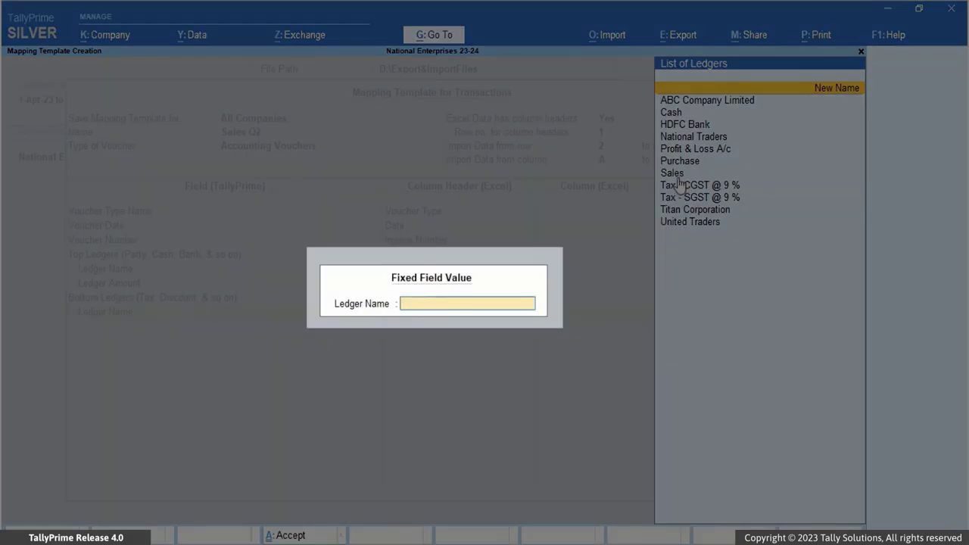
pyautogui.click(679, 175)
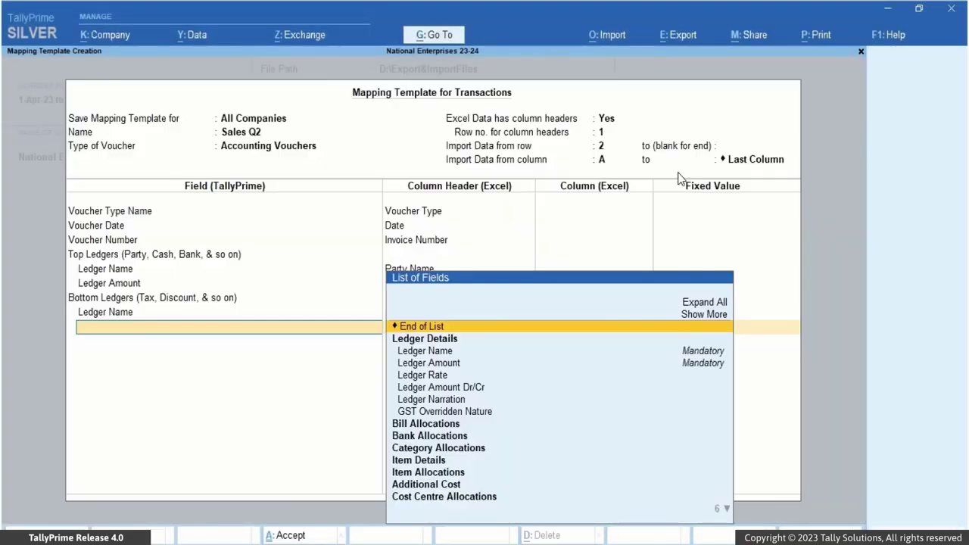
pyautogui.click(456, 366)
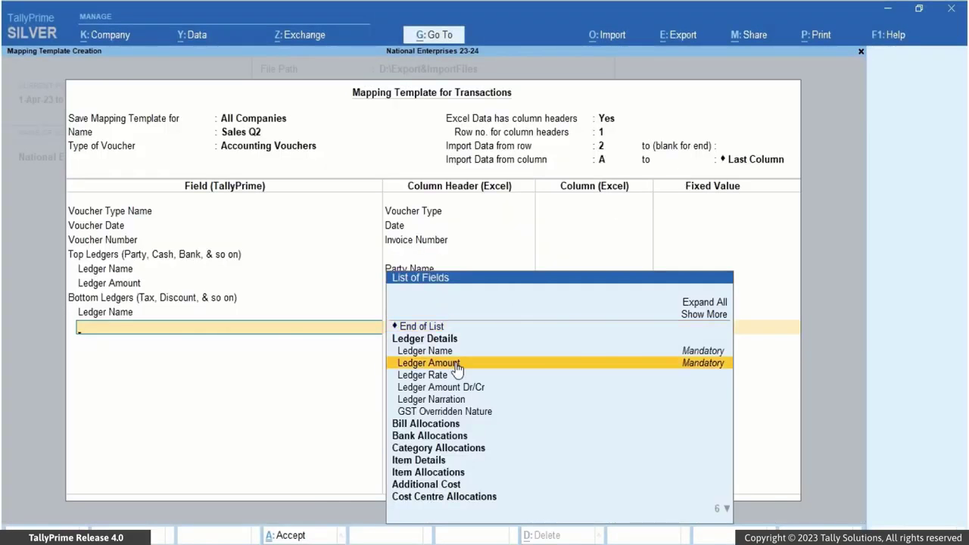
pyautogui.click(456, 366)
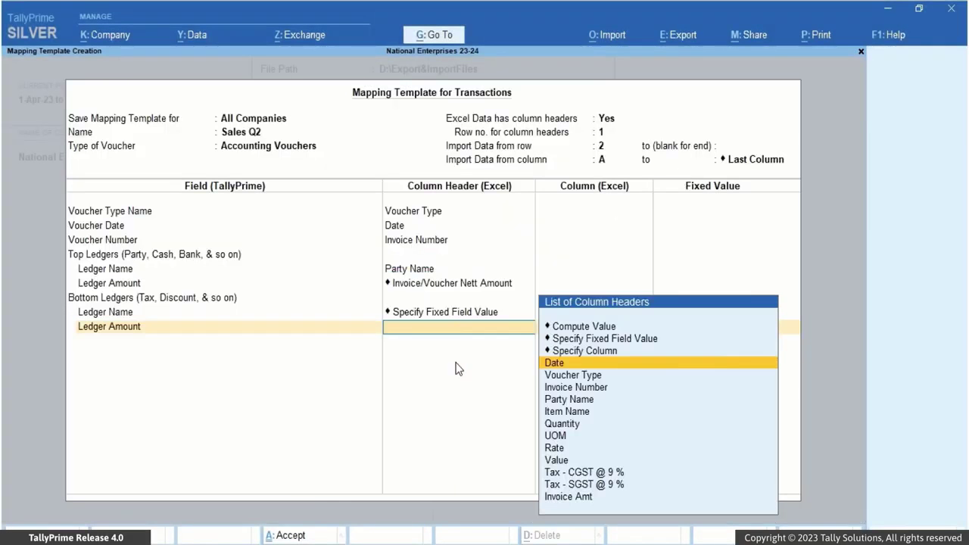
pyautogui.click(556, 461)
# Under the Sales bottom ledger, map Item Name to the Item Name column and Billed Quantity to Quantity.
pyautogui.write('Item')
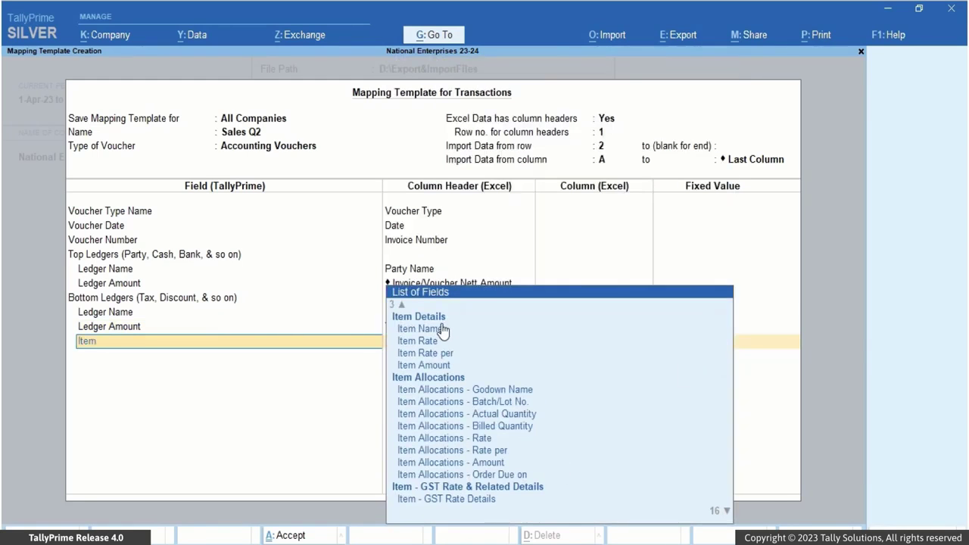
pyautogui.click(442, 328)
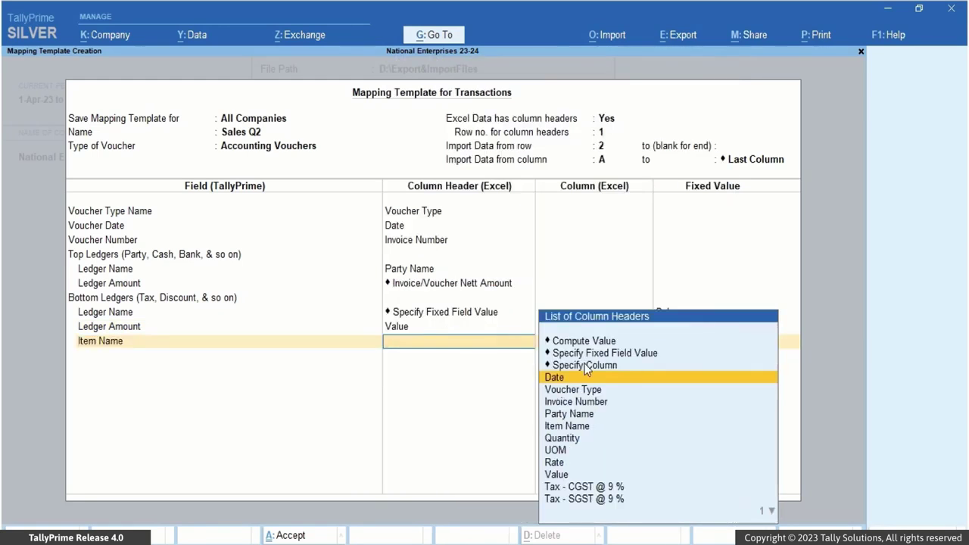
pyautogui.click(587, 430)
pyautogui.write('Bill')
pyautogui.click(461, 453)
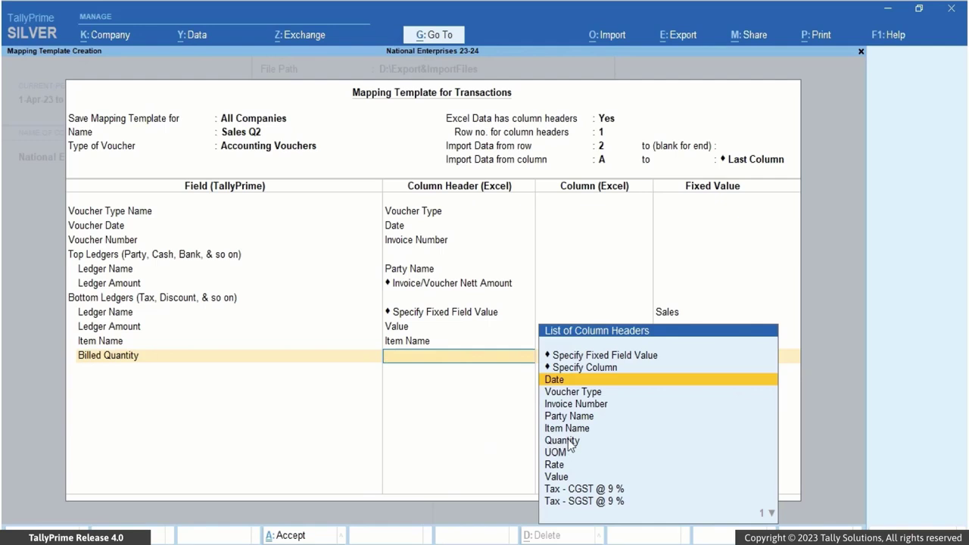
pyautogui.click(570, 446)
# Add the Item Rate field below Billed Quantity and map it to the Rate column.
pyautogui.write('Item')
pyautogui.click(431, 370)
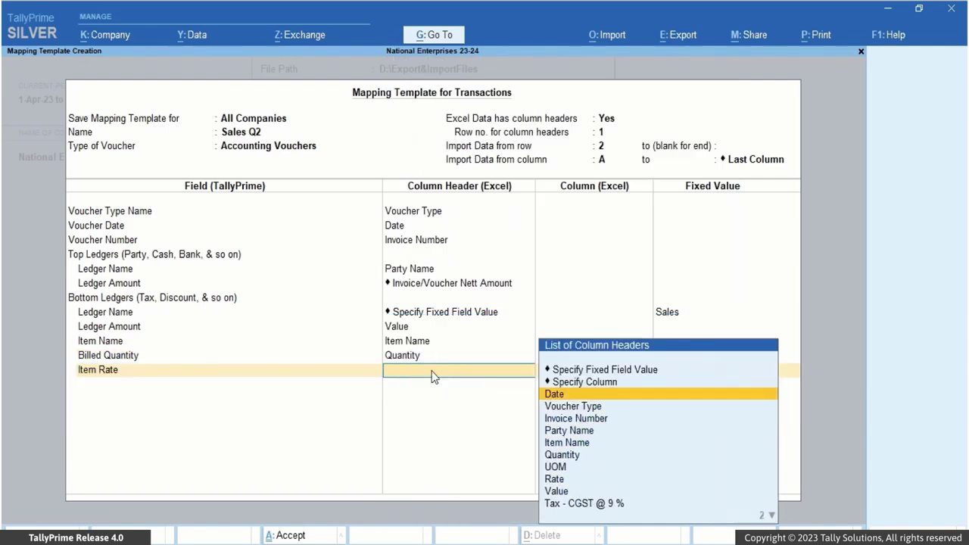
pyautogui.click(564, 482)
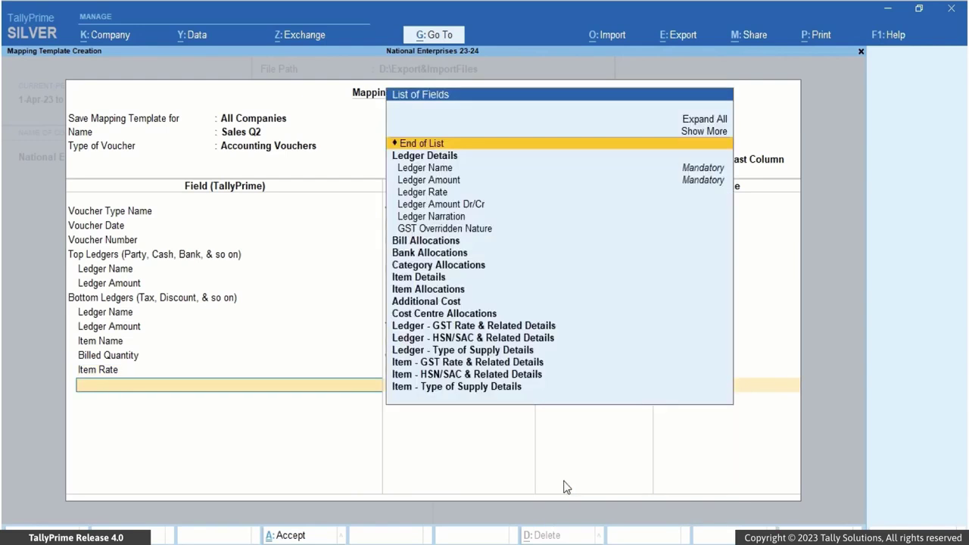
# Add the Item Amount field below Item Rate and map it to the Value column.
pyautogui.write('Item')
pyautogui.click(479, 179)
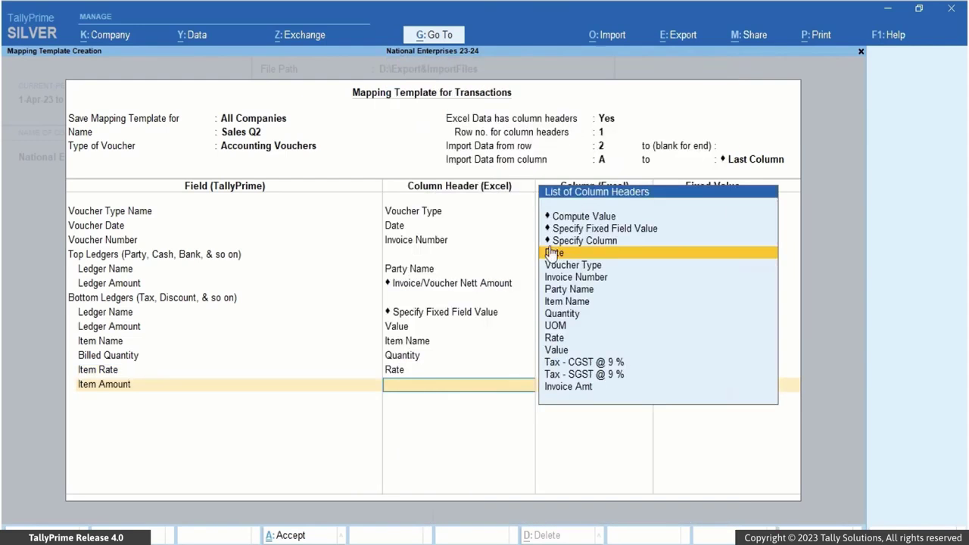
pyautogui.click(564, 354)
# Add a second Bottom Ledgers group with fixed Ledger Name Tax - CGST @ 9 % and Ledger Amount mapped to Tax - CGST @ 9 %.
pyautogui.write('B')
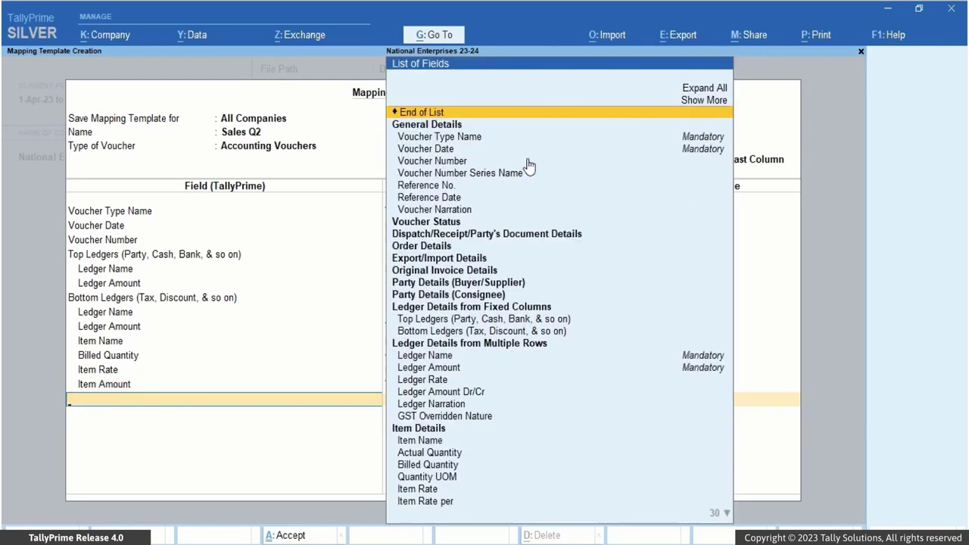
pyautogui.write('ot')
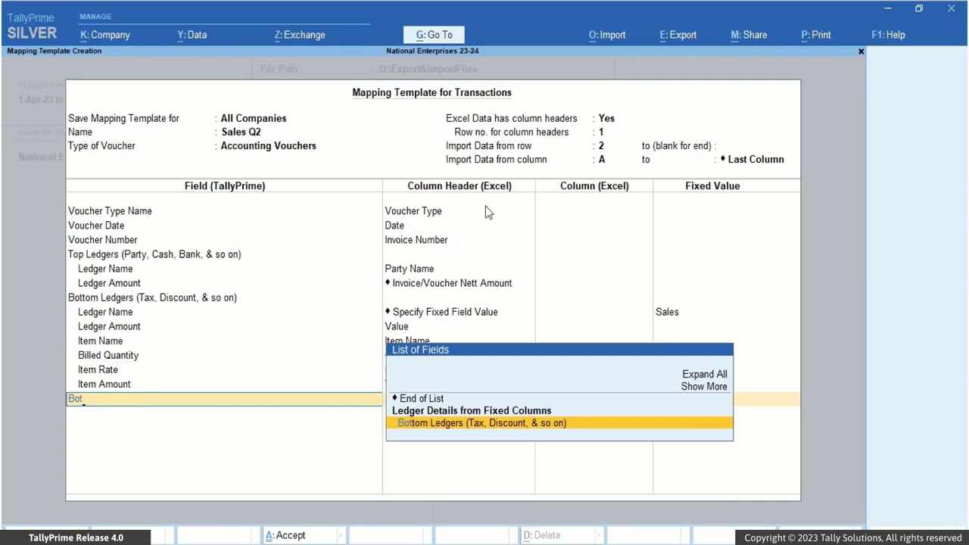
pyautogui.click(493, 424)
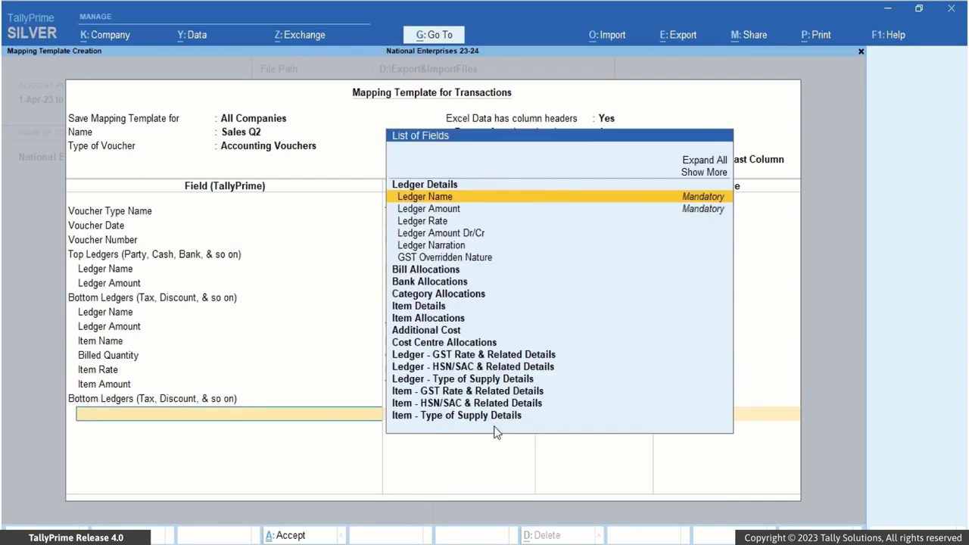
pyautogui.click(541, 201)
pyautogui.click(605, 256)
pyautogui.press('Return')
pyautogui.click(584, 405)
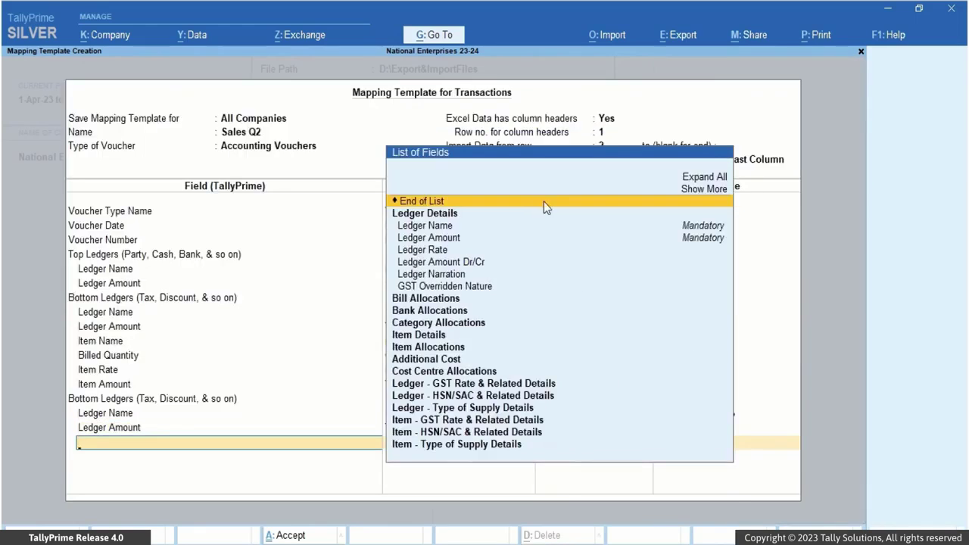
# Add a third Bottom Ledgers group using Tax - SGST @ 9 % as fixed Ledger Name and Ledger Amount column, and save the template.
pyautogui.write('Bot')
pyautogui.click(417, 462)
pyautogui.click(541, 225)
pyautogui.click(558, 237)
pyautogui.click(691, 198)
pyautogui.click(580, 464)
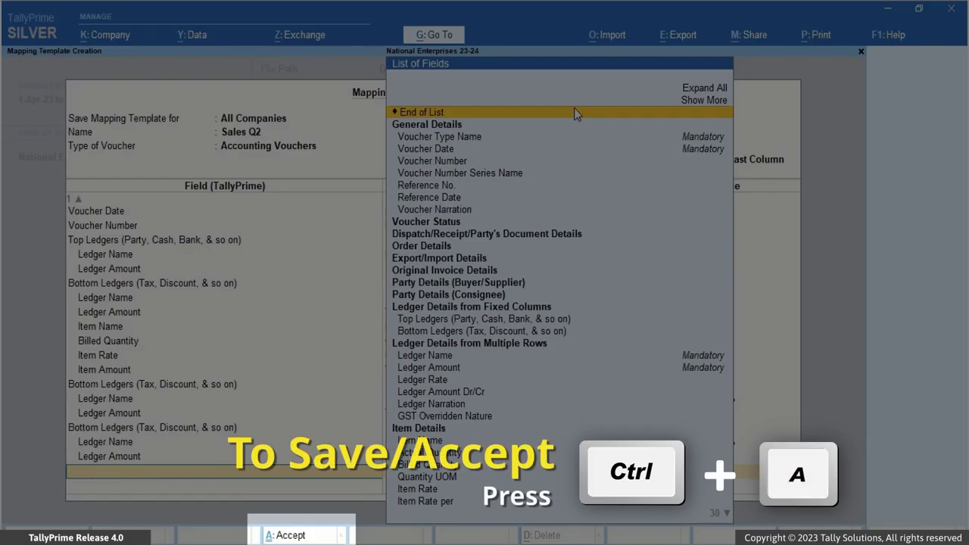
pyautogui.hotkey('ctrl', 'a')
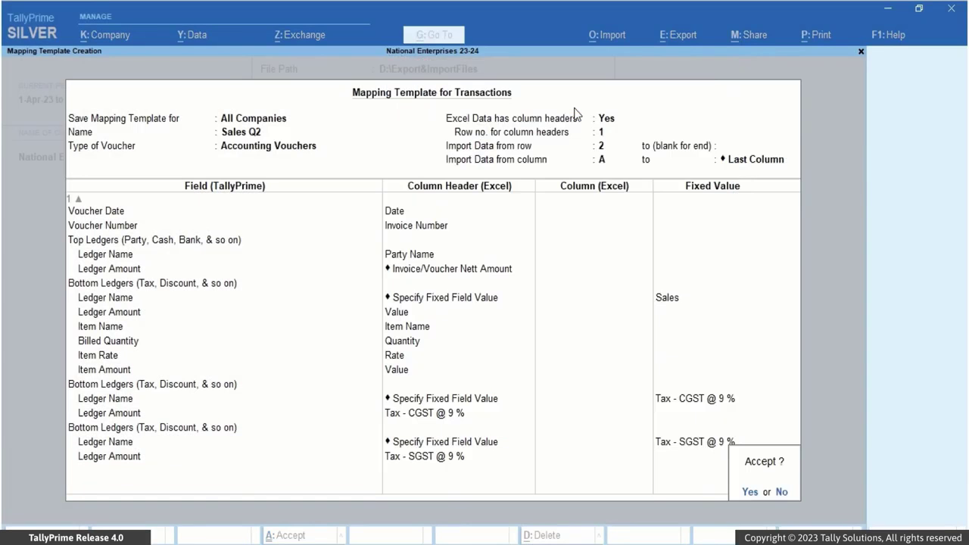
pyautogui.click(749, 493)
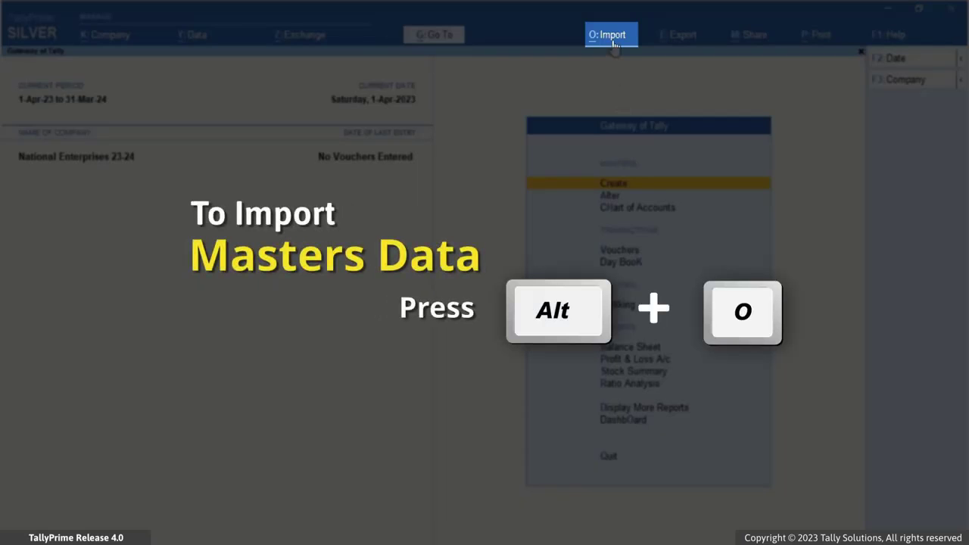
# Set up an Excel transactions import from the Invoices worksheet of Sales Transactions.xlsx with the Sales Q2 mapping template.
pyautogui.click(614, 41)
pyautogui.click(645, 97)
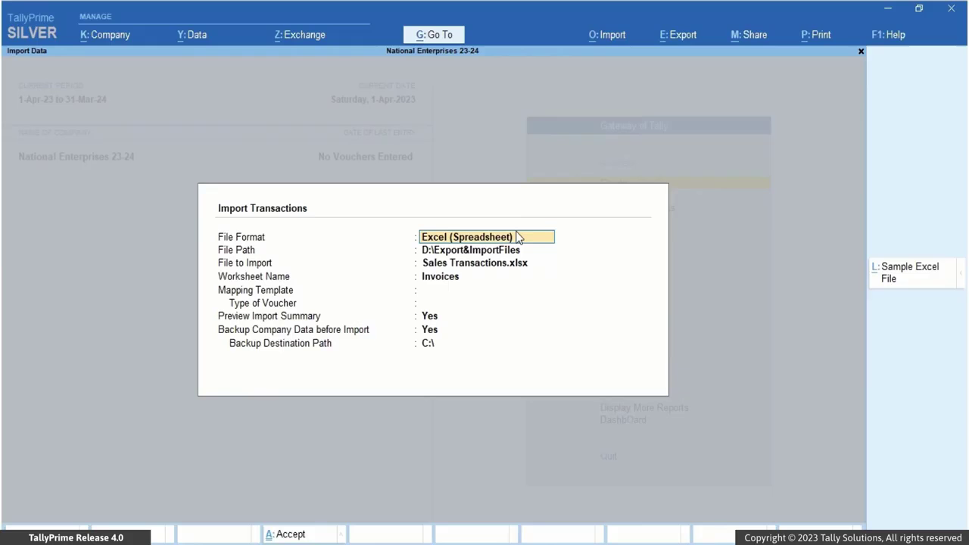
pyautogui.press('Return')
pyautogui.press('Return')
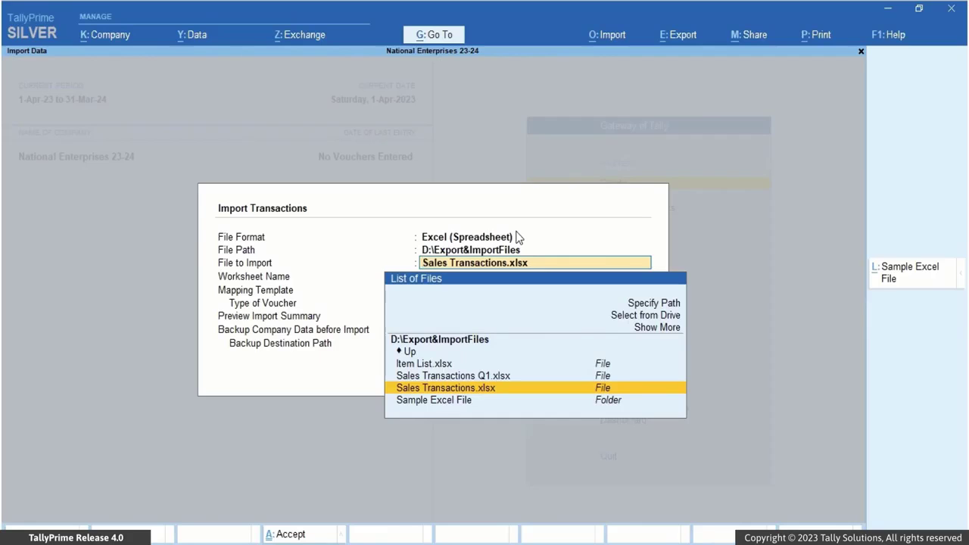
pyautogui.press('Return')
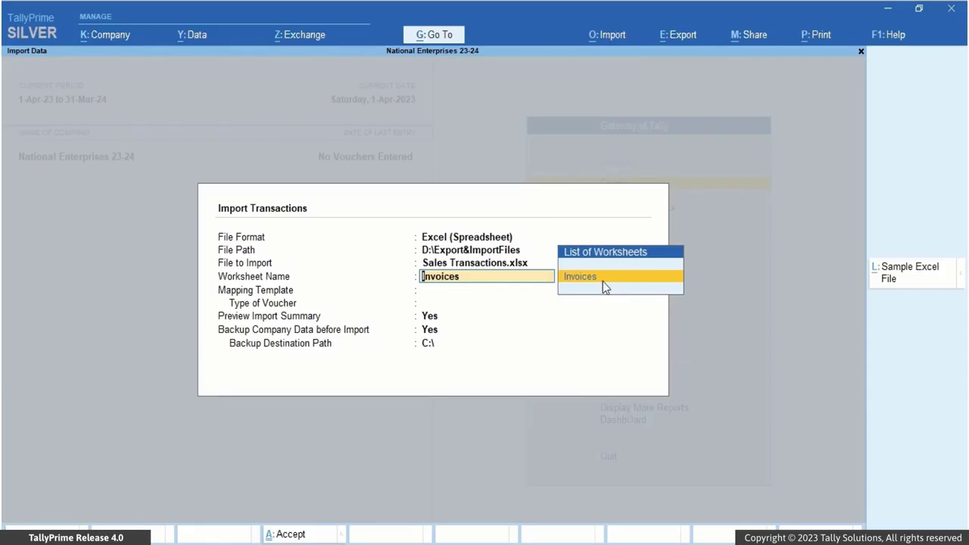
pyautogui.click(603, 279)
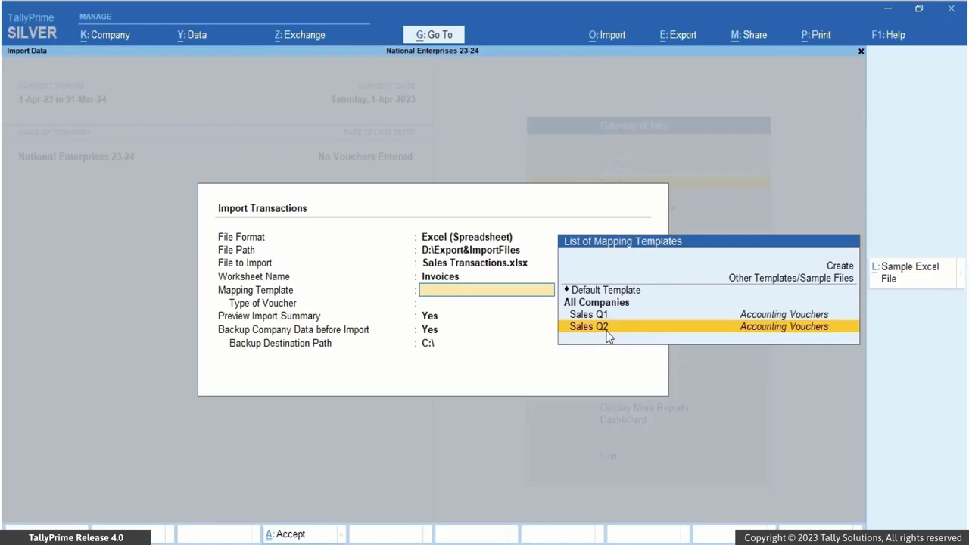
pyautogui.click(606, 330)
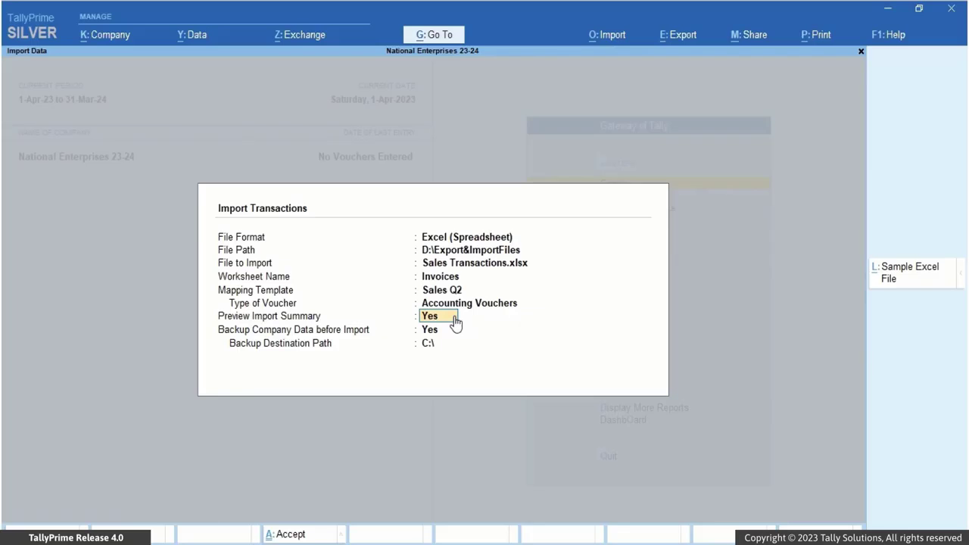
# Keep the import summary preview on, set Backup Company Data before Import to No, and import the sales vouchers.
pyautogui.press('Return')
pyautogui.write('No')
pyautogui.press('Return')
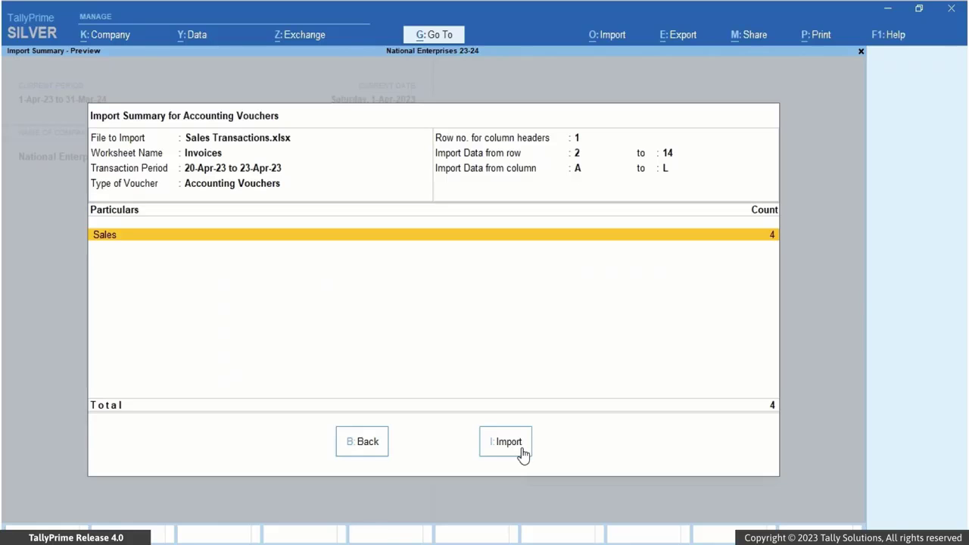
pyautogui.click(509, 442)
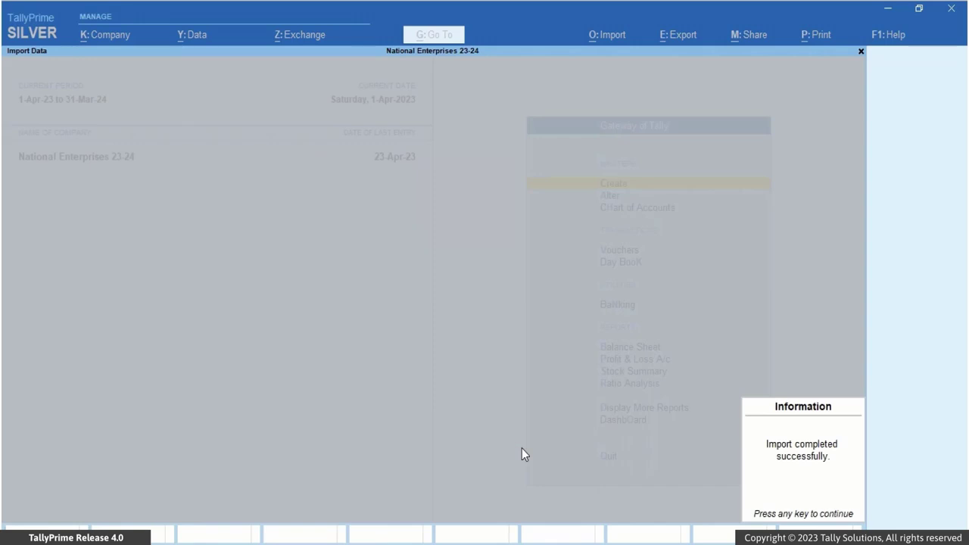
pyautogui.click(749, 512)
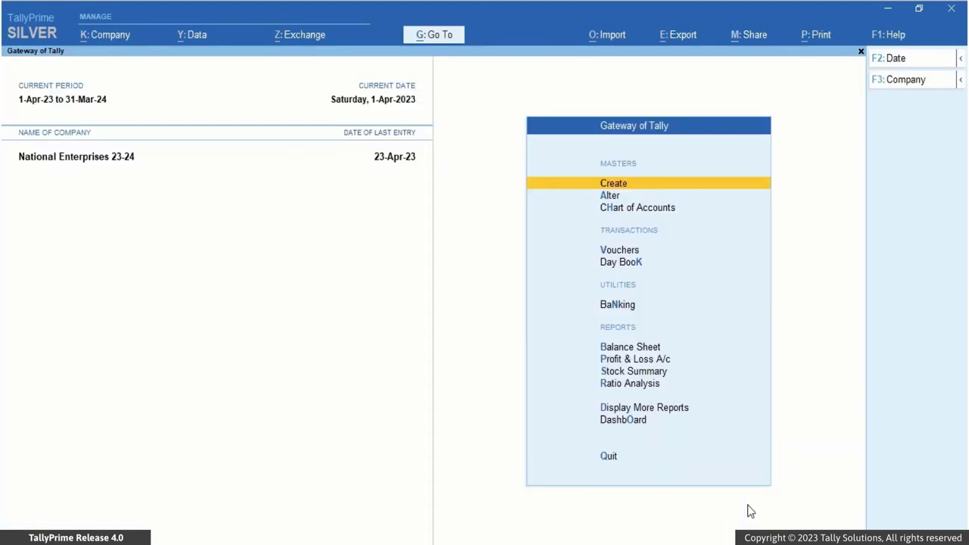
# Open the Day Book to check the imported sales vouchers.
pyautogui.press('Down')
pyautogui.press('Down')
pyautogui.press('Down')
pyautogui.press('Down')
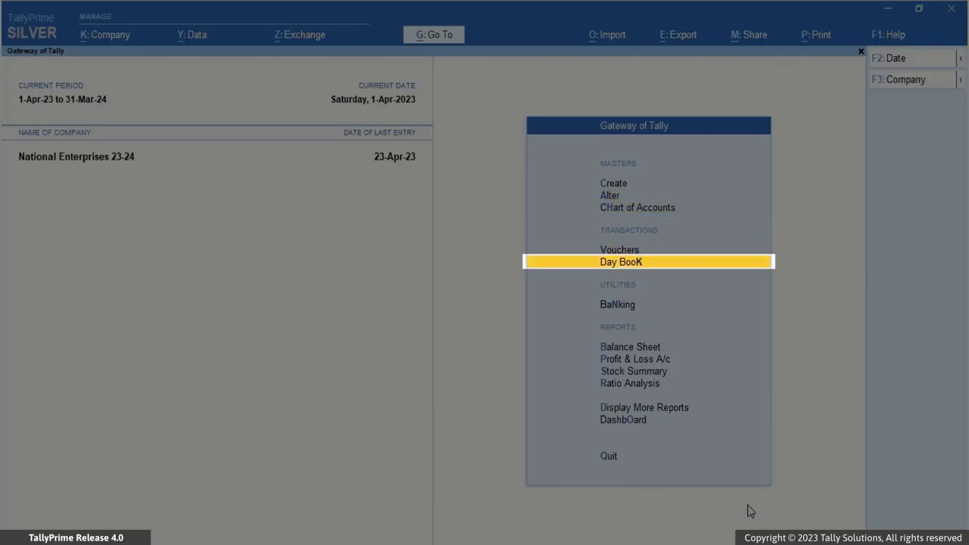
pyautogui.click(695, 263)
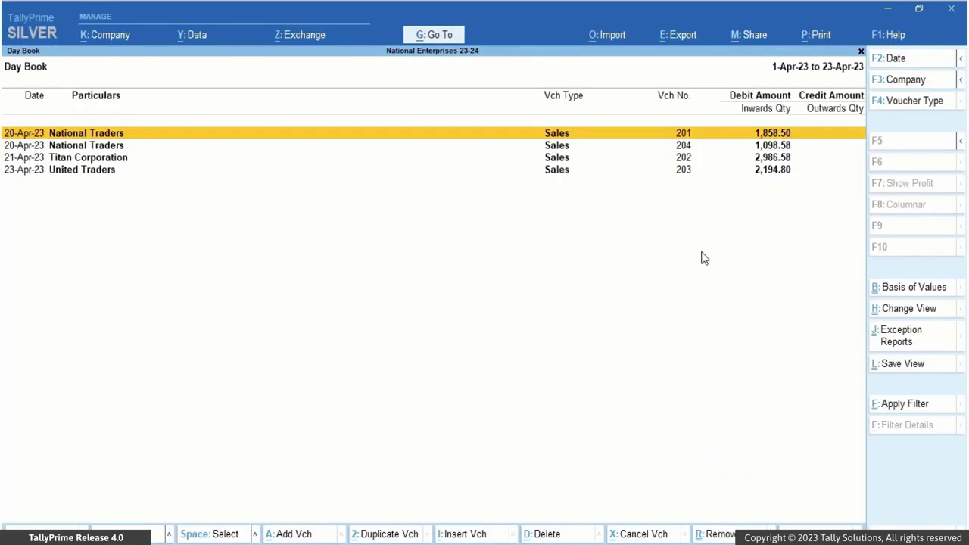